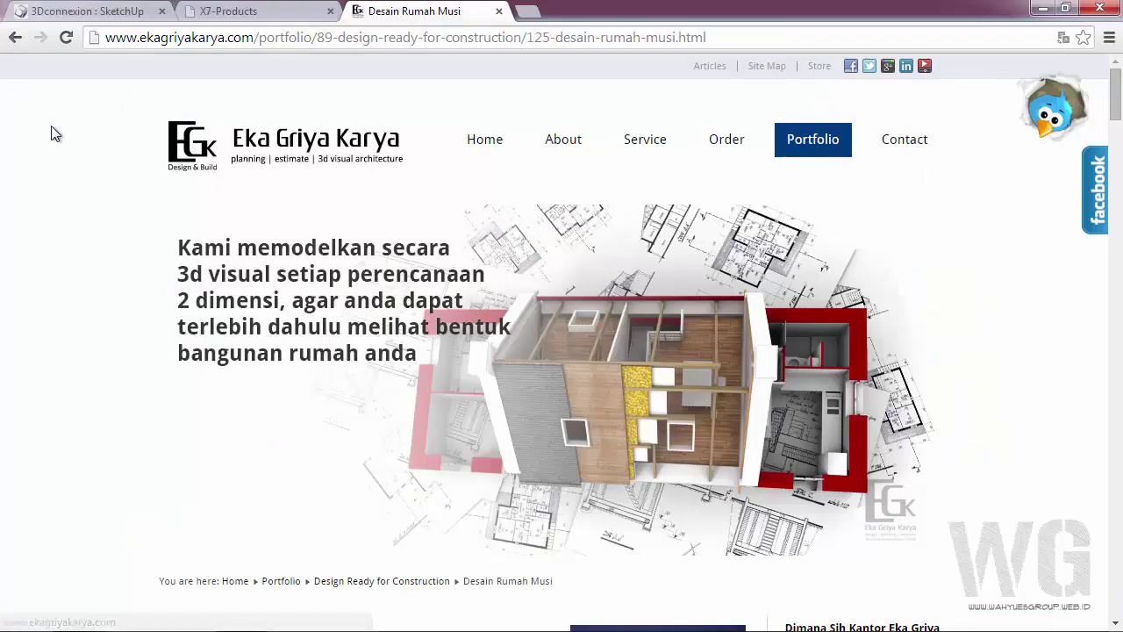
Scroll the Desain Rumah Musi page past the floor plan and comments, then back up to the gallery
scroll(461, 330, "down", 3)
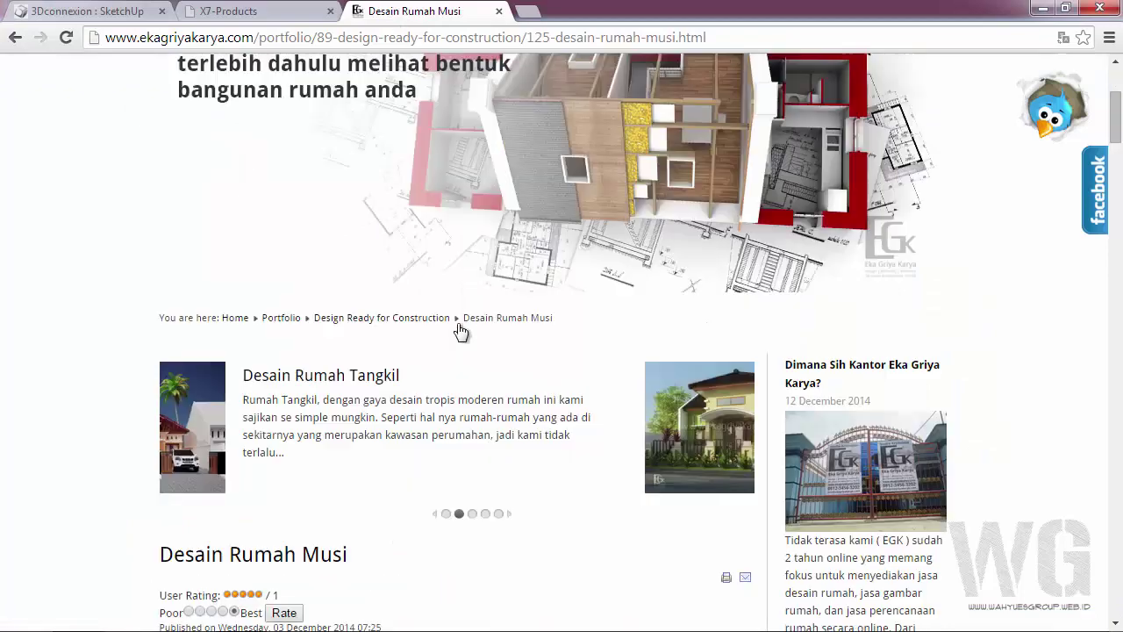
scroll(461, 330, "down", 1)
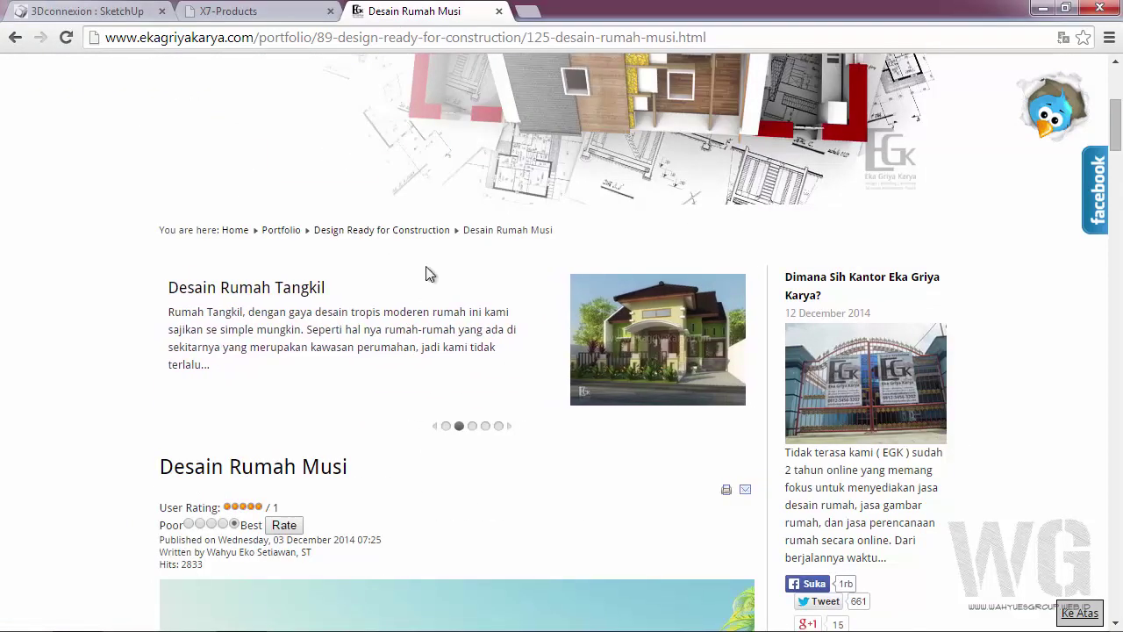
scroll(426, 274, "down", 5)
scroll(512, 328, "down", 5)
scroll(512, 329, "down", 5)
scroll(514, 333, "down", 5)
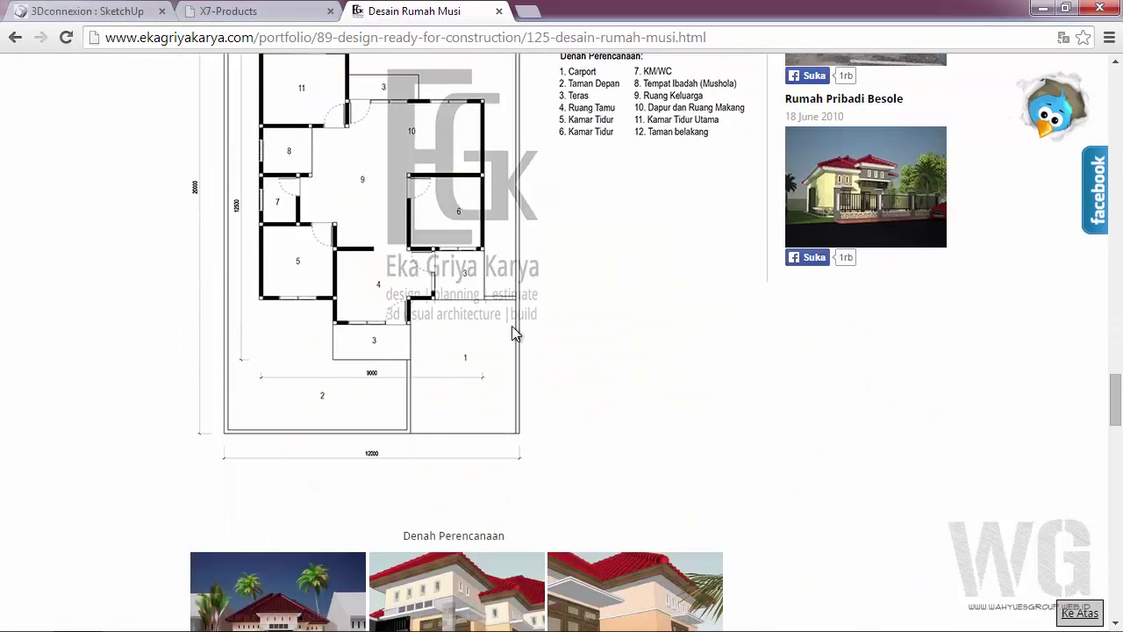
scroll(513, 331, "down", 5)
scroll(513, 332, "down", 4)
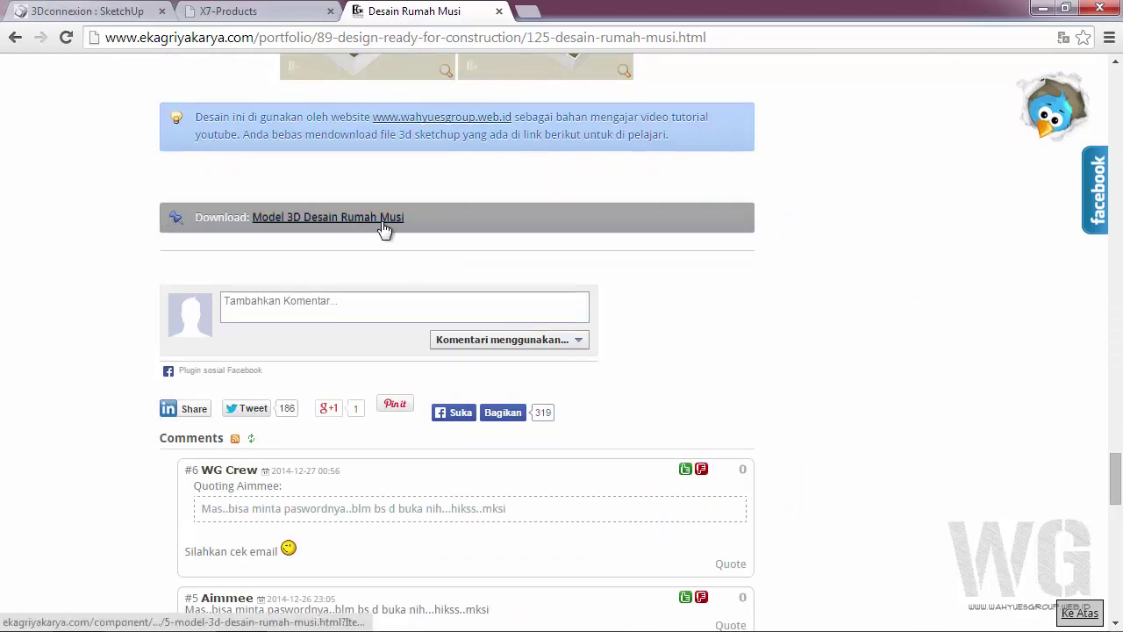
scroll(641, 395, "down", 1)
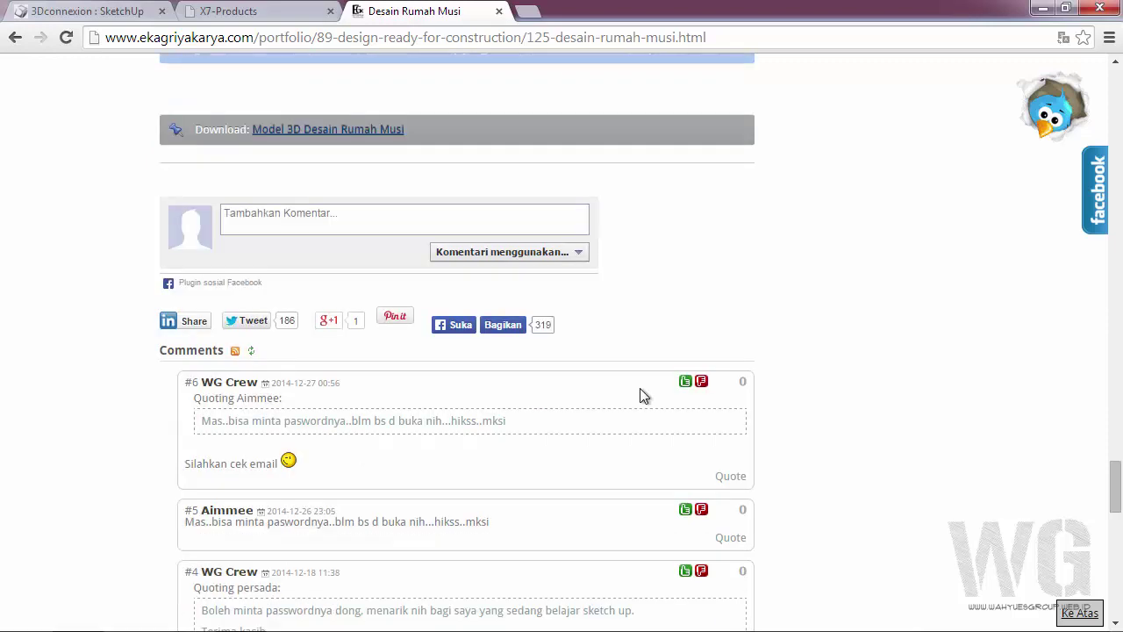
scroll(641, 395, "down", 8)
scroll(466, 394, "down", 1)
scroll(467, 394, "down", 1)
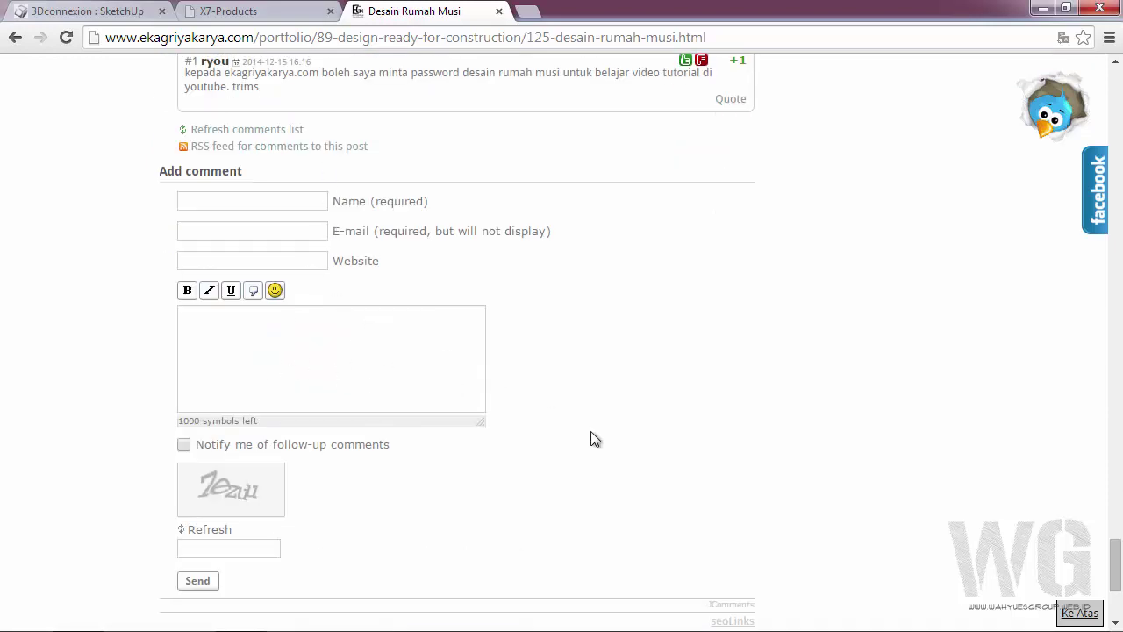
scroll(584, 445, "up", 5)
scroll(583, 444, "up", 6)
scroll(538, 405, "up", 3)
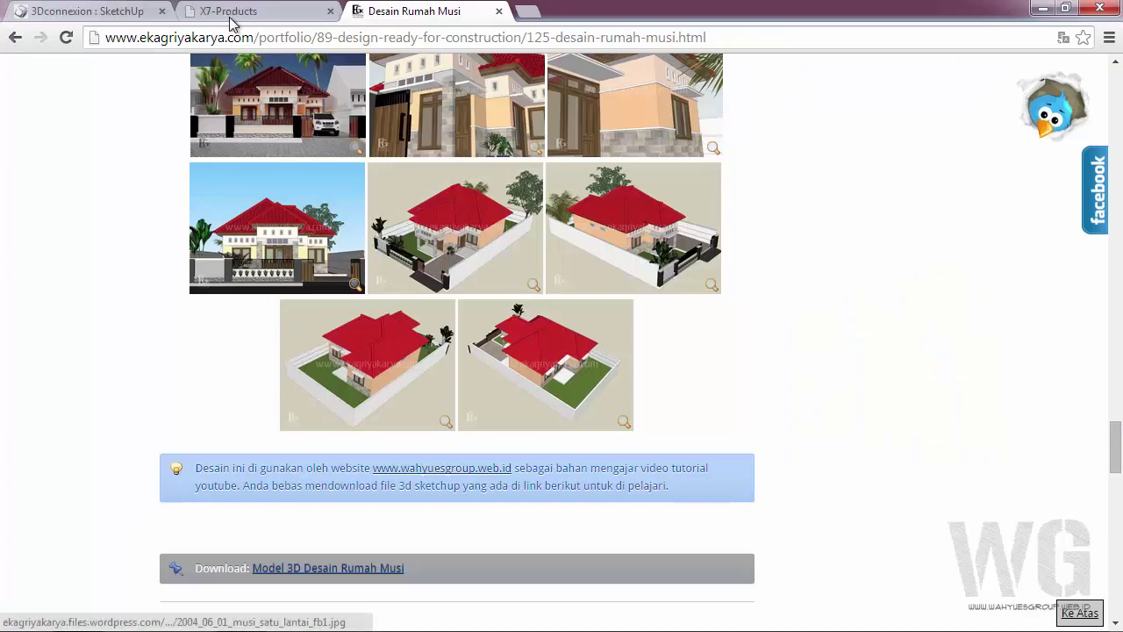
Switch Chrome to the X7 XL-747H mouse products tab
left_click(242, 12)
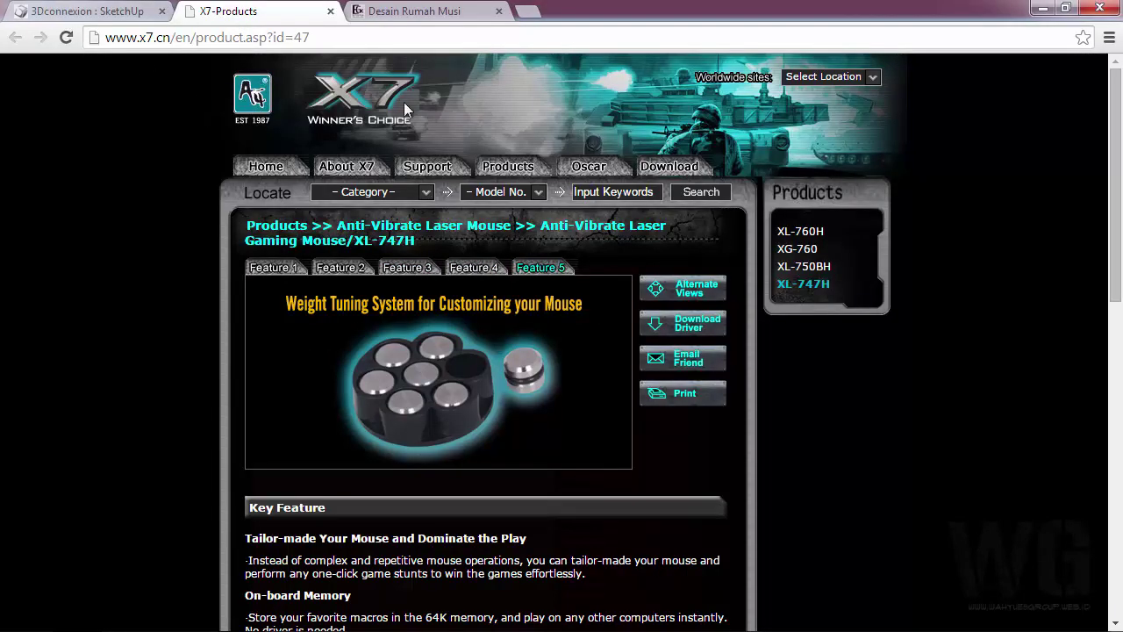
Show the XL-747H onboard memory feature, then scroll down to its key feature list
scroll(443, 430, "down", 2)
scroll(559, 320, "up", 2)
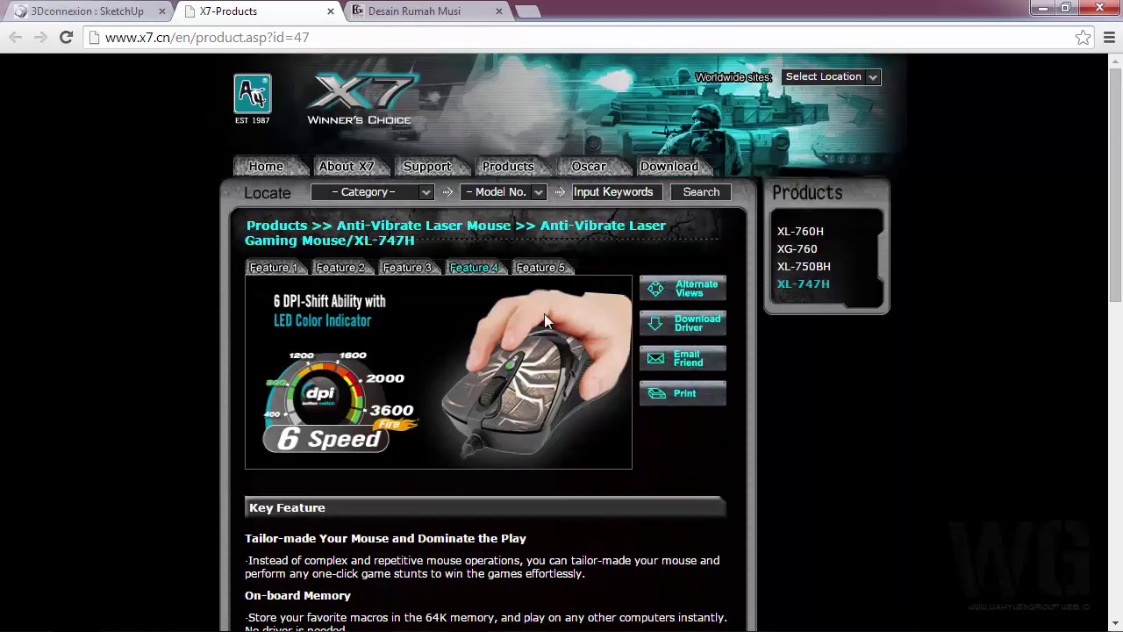
left_click(406, 268)
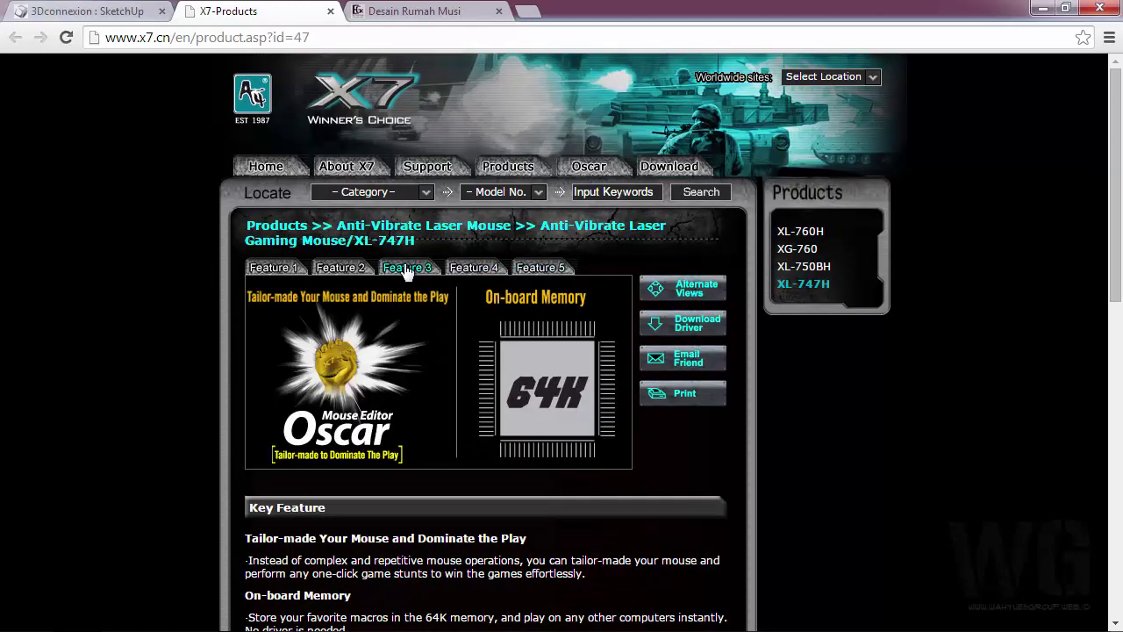
scroll(104, 353, "down", 4)
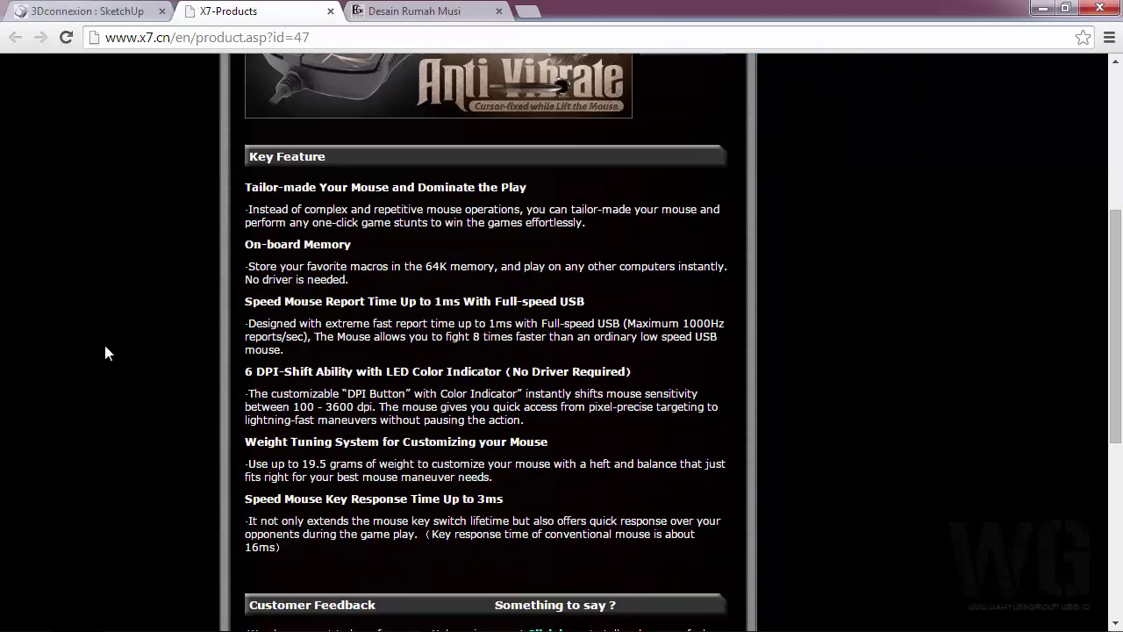
scroll(188, 319, "down", 2)
scroll(412, 224, "down", 1)
scroll(411, 224, "up", 3)
Go to the 3Dconnexion SketchUp page and open the SpacePilot Pro product page
left_click(123, 19)
scroll(385, 396, "down", 4)
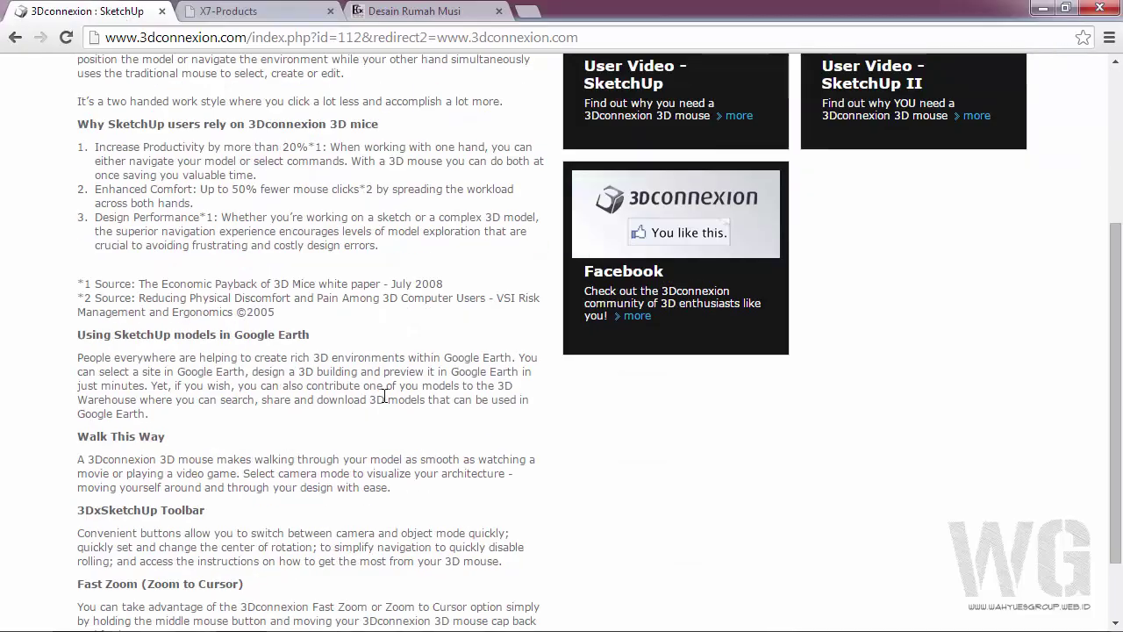
scroll(385, 395, "up", 3)
mouse_move(130, 165)
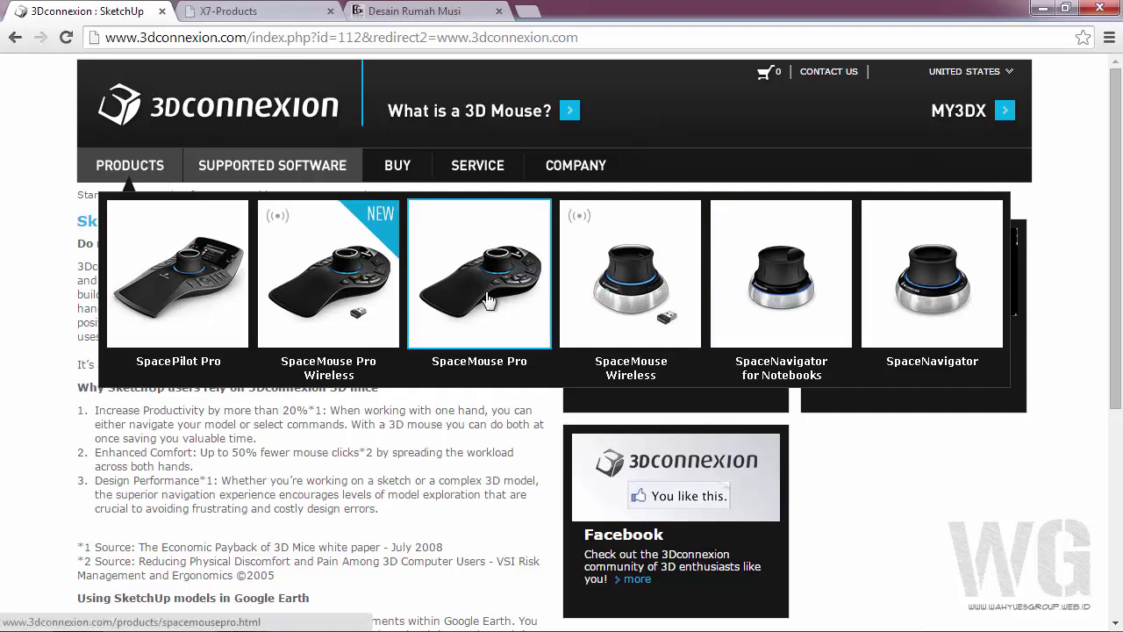
left_click(159, 276)
scroll(436, 462, "down", 5)
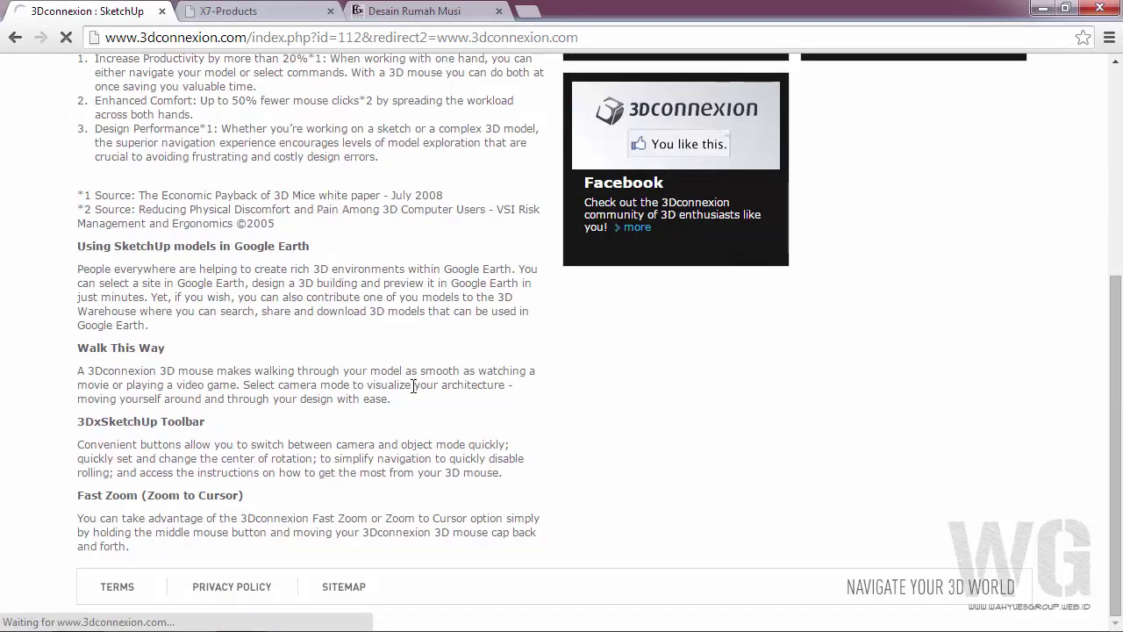
scroll(443, 427, "up", 4)
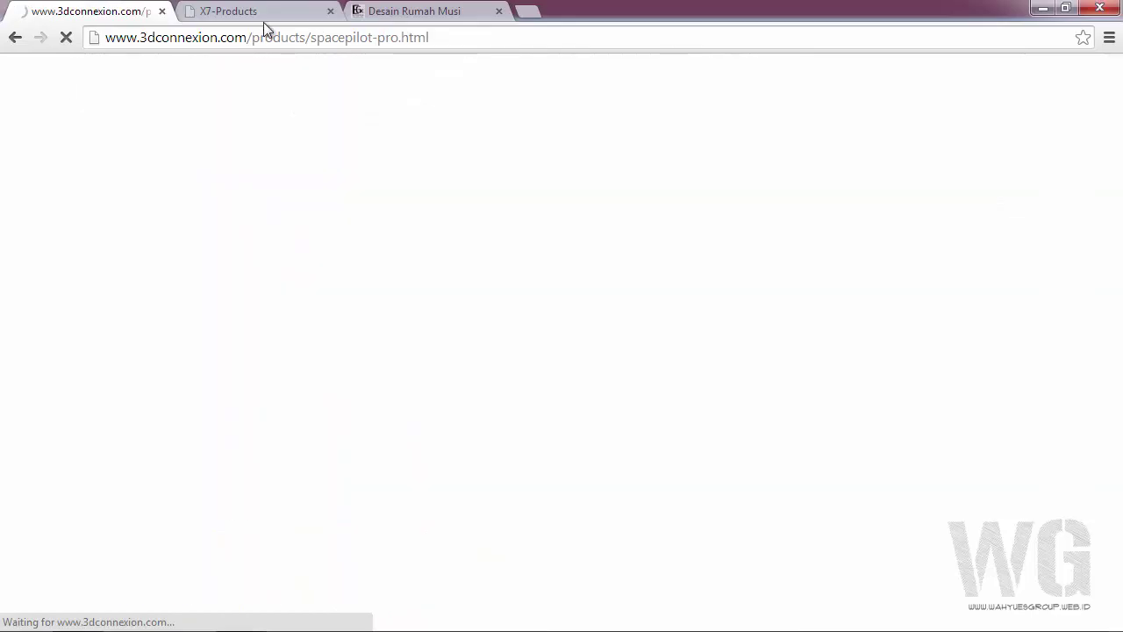
Glance at the X7 tab, then return and scroll through the SpacePilot Pro features
left_click(273, 14)
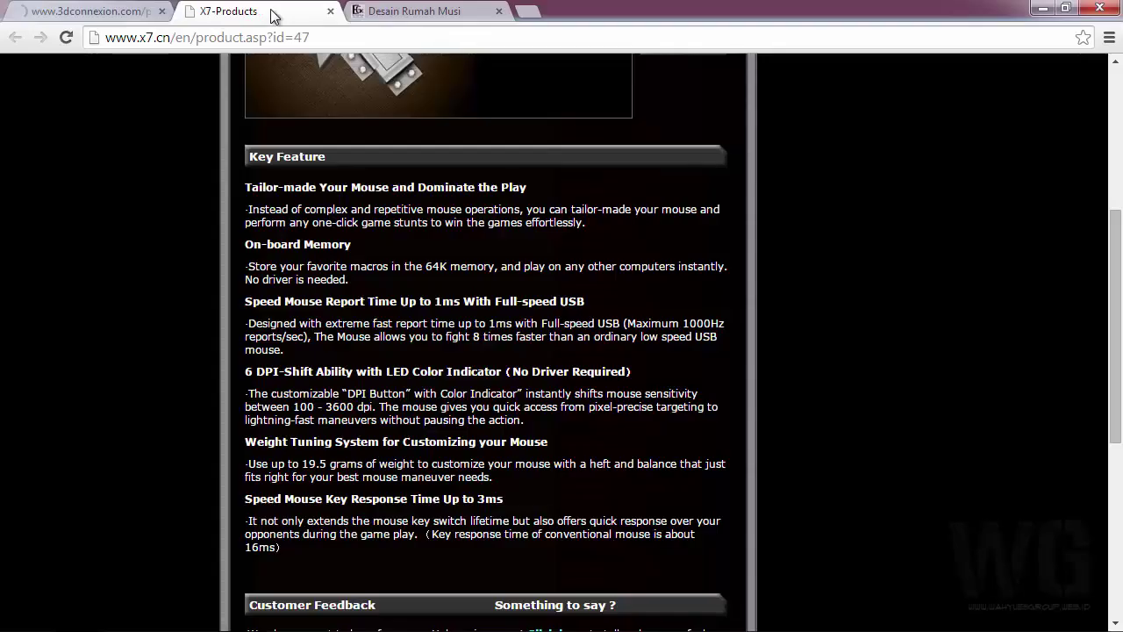
scroll(460, 321, "up", 4)
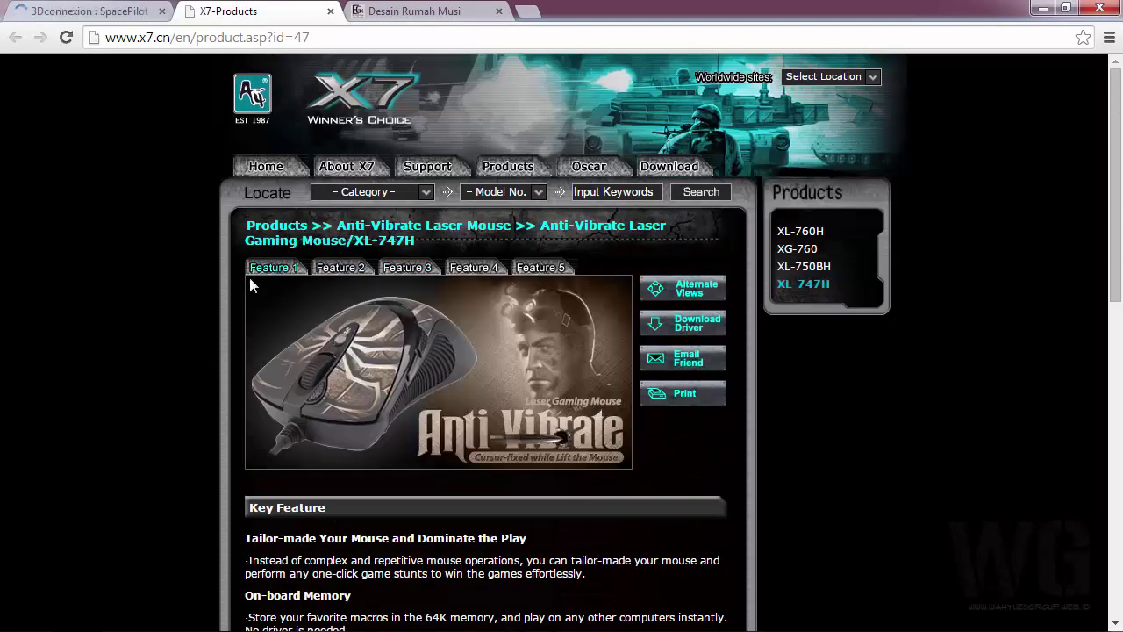
left_click(87, 11)
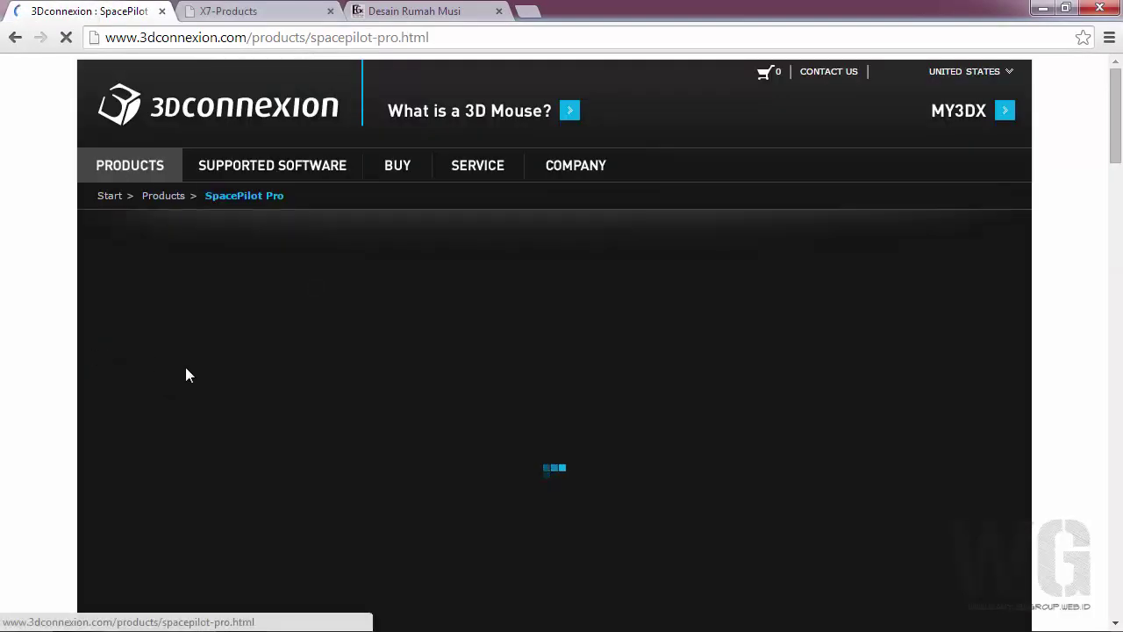
scroll(137, 298, "down", 4)
scroll(88, 290, "down", 5)
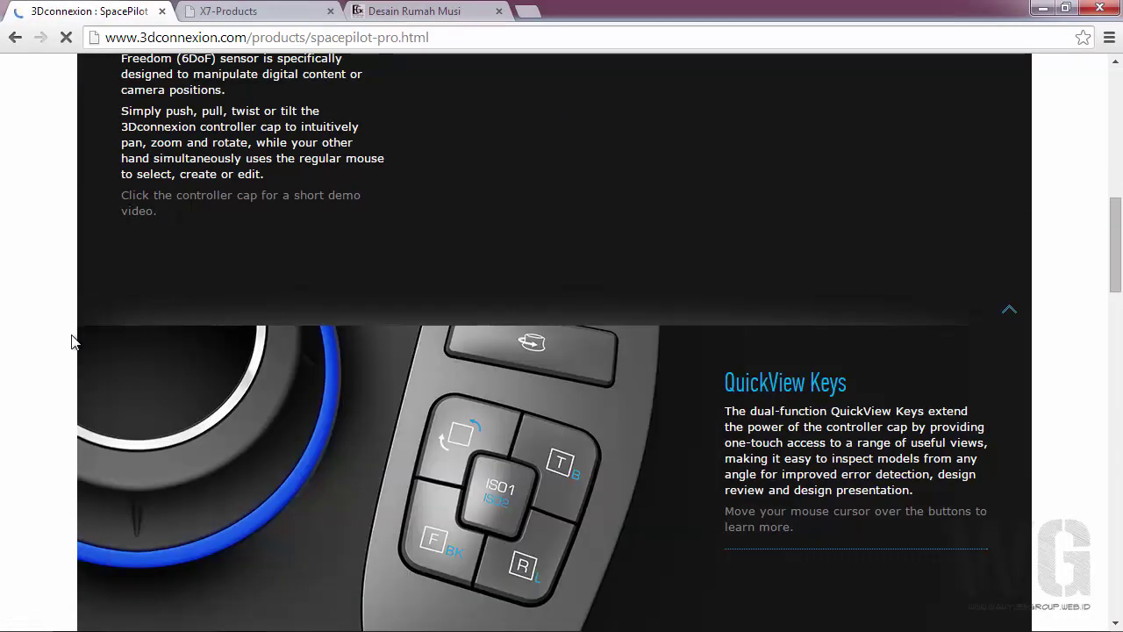
scroll(683, 439, "down", 5)
scroll(683, 439, "down", 3)
scroll(683, 439, "up", 10)
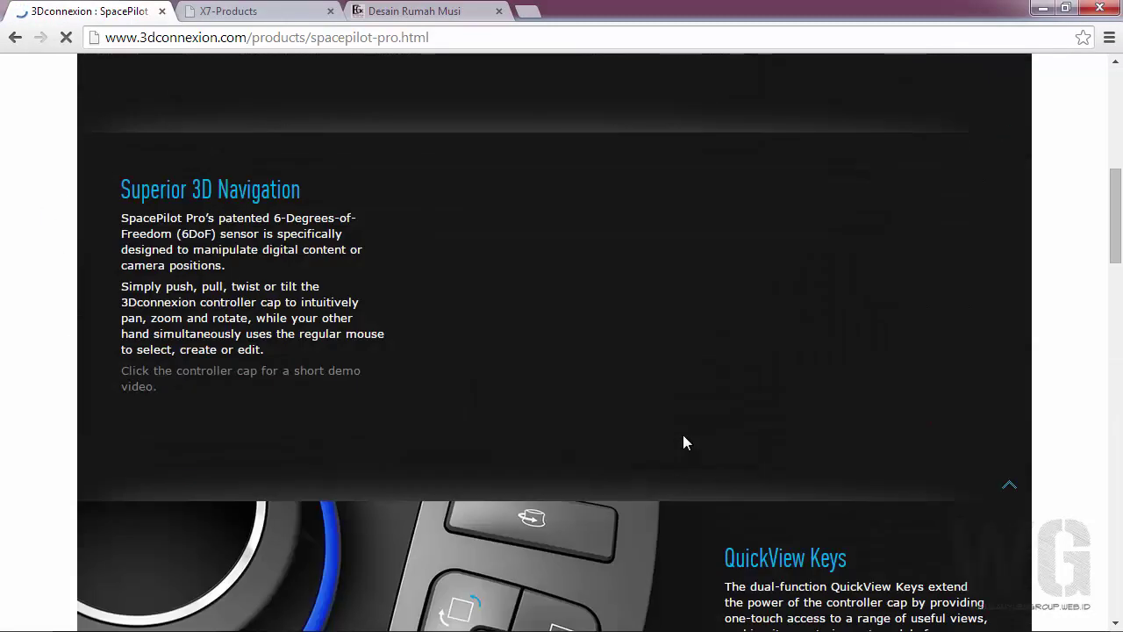
scroll(683, 435, "up", 7)
scroll(330, 426, "down", 2)
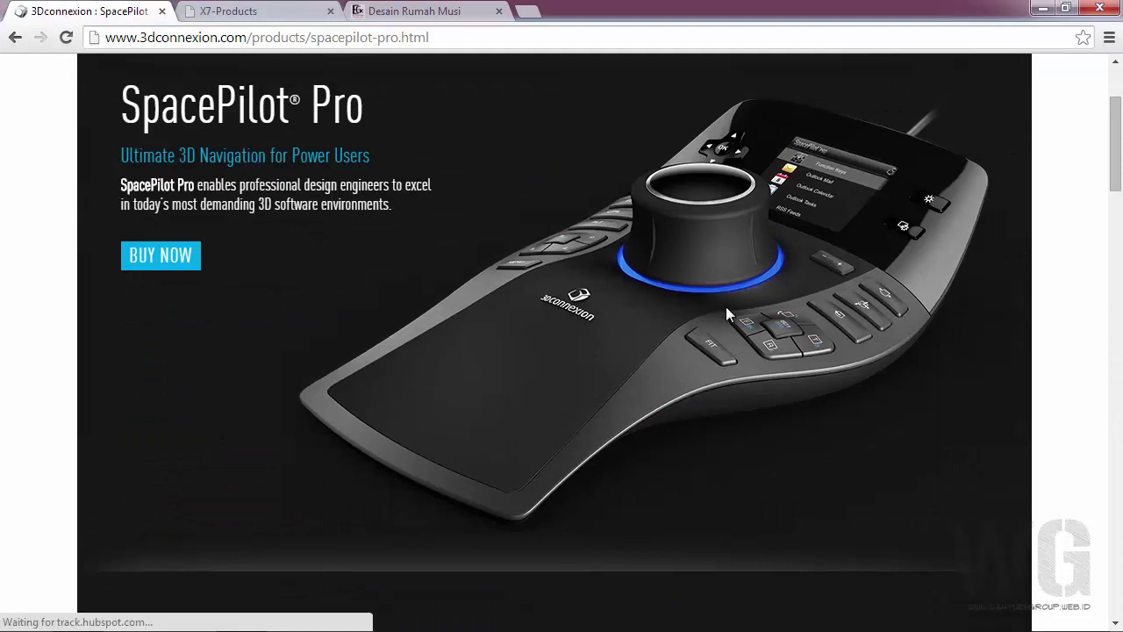
scroll(727, 312, "up", 2)
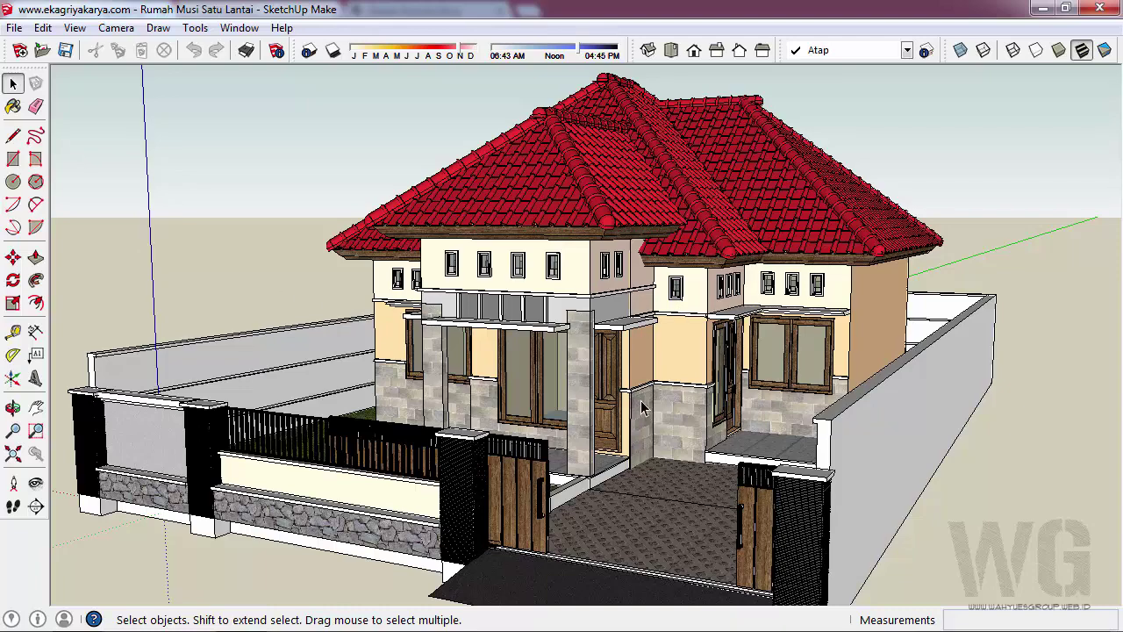
Zoom in on the porch wall, then back out until the whole house and fence show
scroll(640, 406, "up", 3)
scroll(641, 405, "up", 3)
scroll(639, 405, "up", 3)
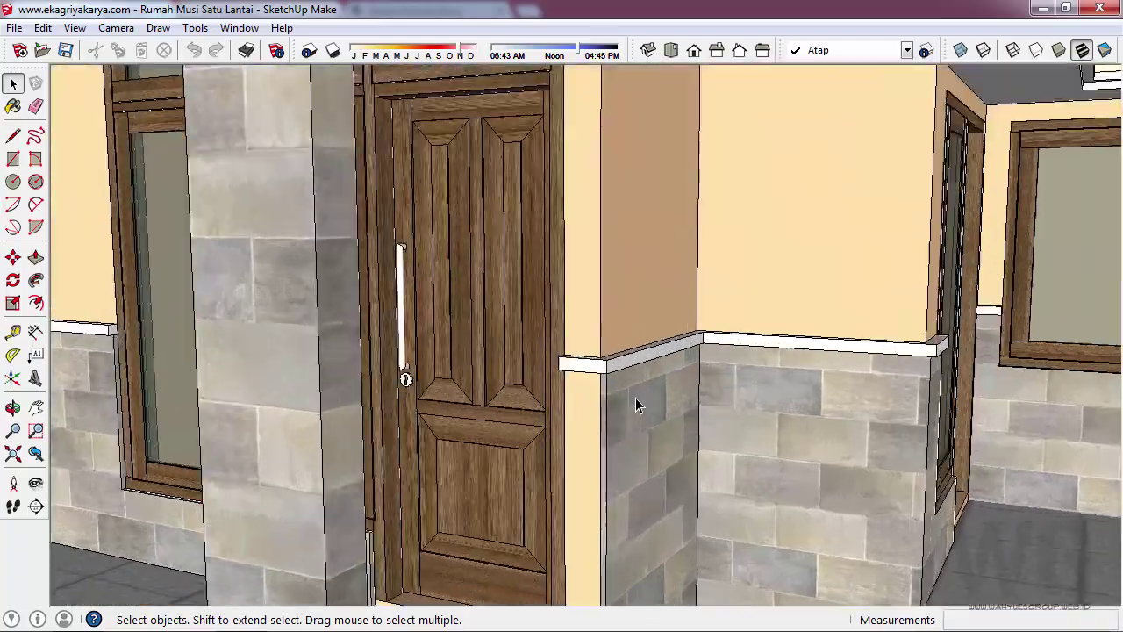
scroll(637, 403, "up", 2)
scroll(637, 403, "down", 2)
scroll(638, 403, "down", 3)
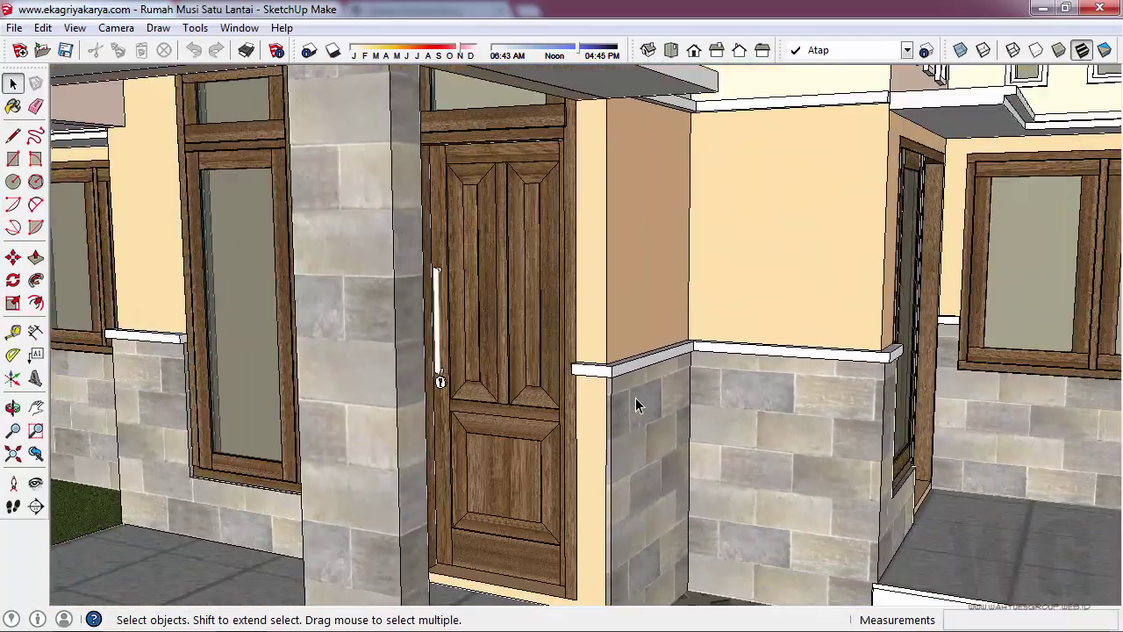
scroll(636, 404, "down", 2)
scroll(636, 405, "down", 3)
scroll(636, 404, "down", 2)
scroll(636, 404, "down", 2)
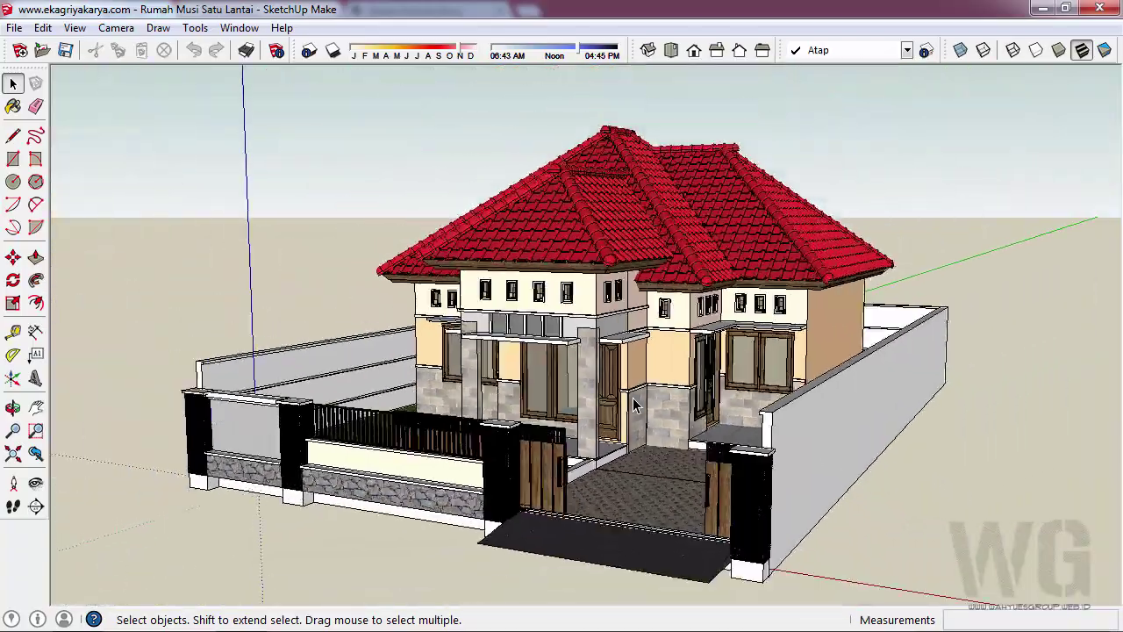
scroll(635, 405, "down", 2)
scroll(635, 405, "up", 1)
scroll(636, 405, "up", 2)
scroll(636, 405, "up", 2)
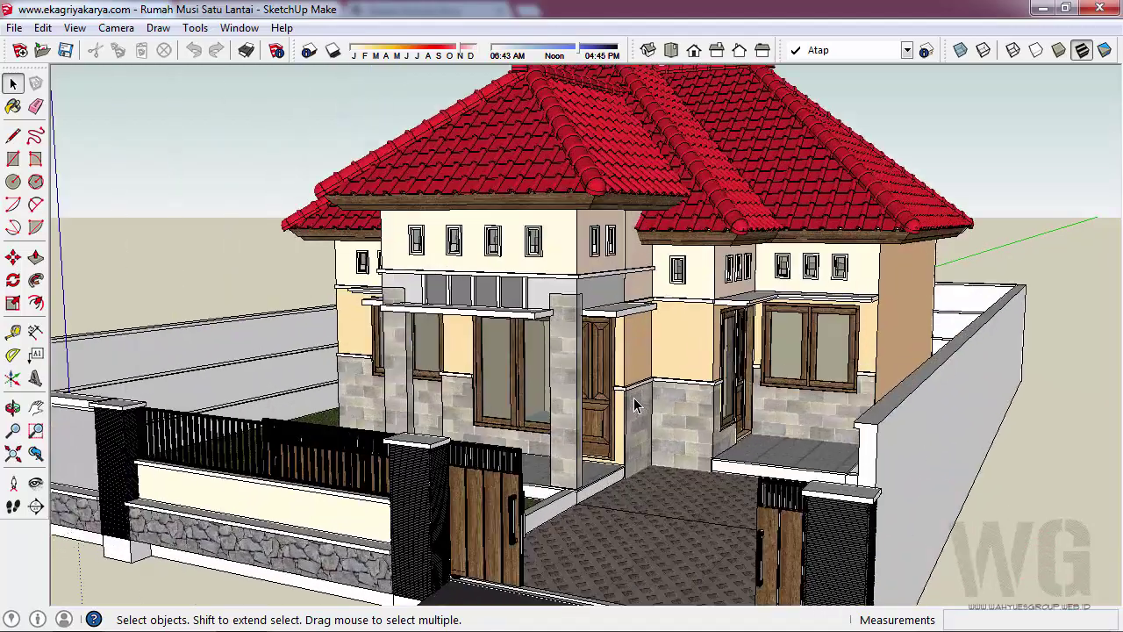
scroll(636, 405, "up", 3)
scroll(635, 405, "down", 2)
scroll(636, 405, "down", 2)
scroll(636, 404, "down", 2)
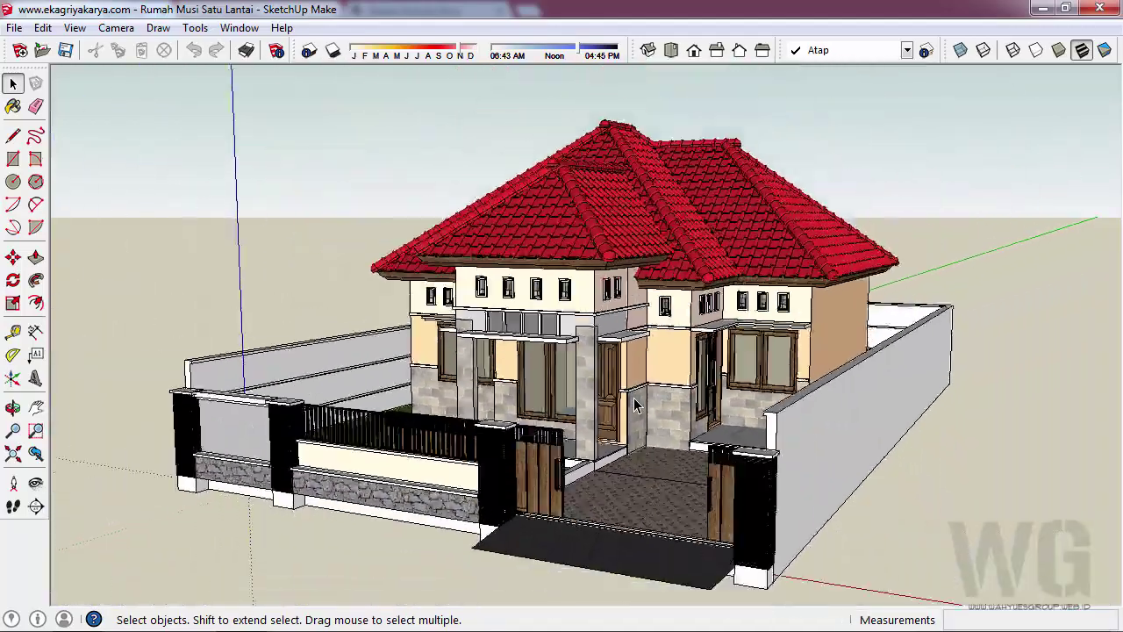
scroll(669, 399, "down", 1)
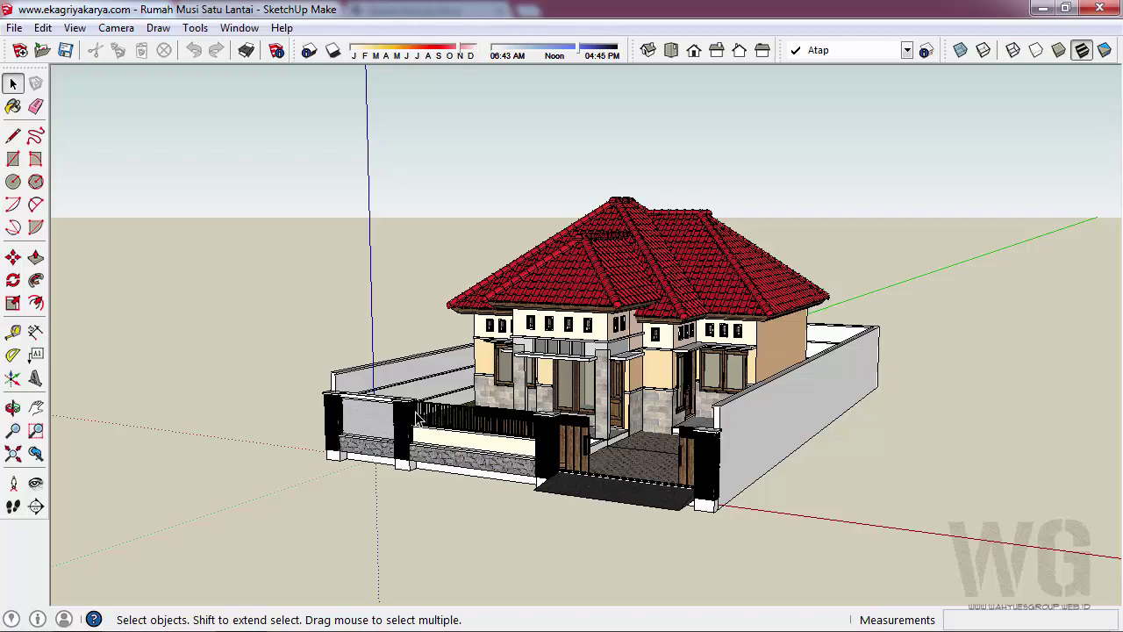
Orbit around the house to a low left-side view behind the white boundary wall
mouse_move(866, 366)
middle_mouse_down()
mouse_move(986, 348)
mouse_move(673, 181)
mouse_move(334, 271)
mouse_move(176, 433)
mouse_move(491, 377)
mouse_move(804, 300)
mouse_move(477, 188)
mouse_move(208, 331)
mouse_move(338, 303)
mouse_move(840, 375)
middle_mouse_up()
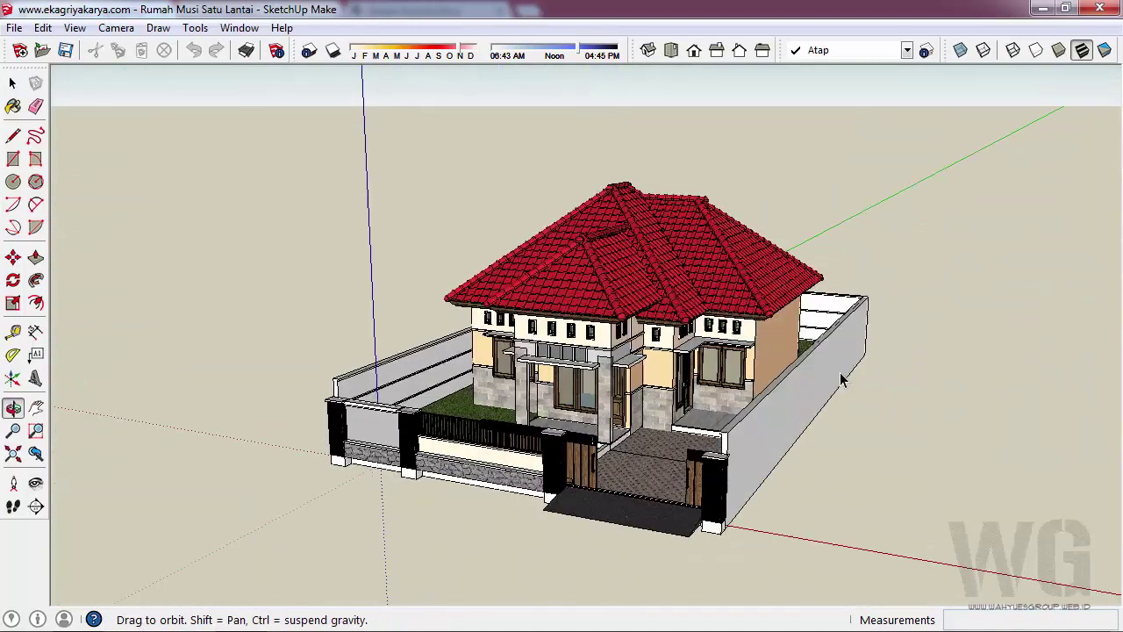
scroll(703, 446, "up", 2)
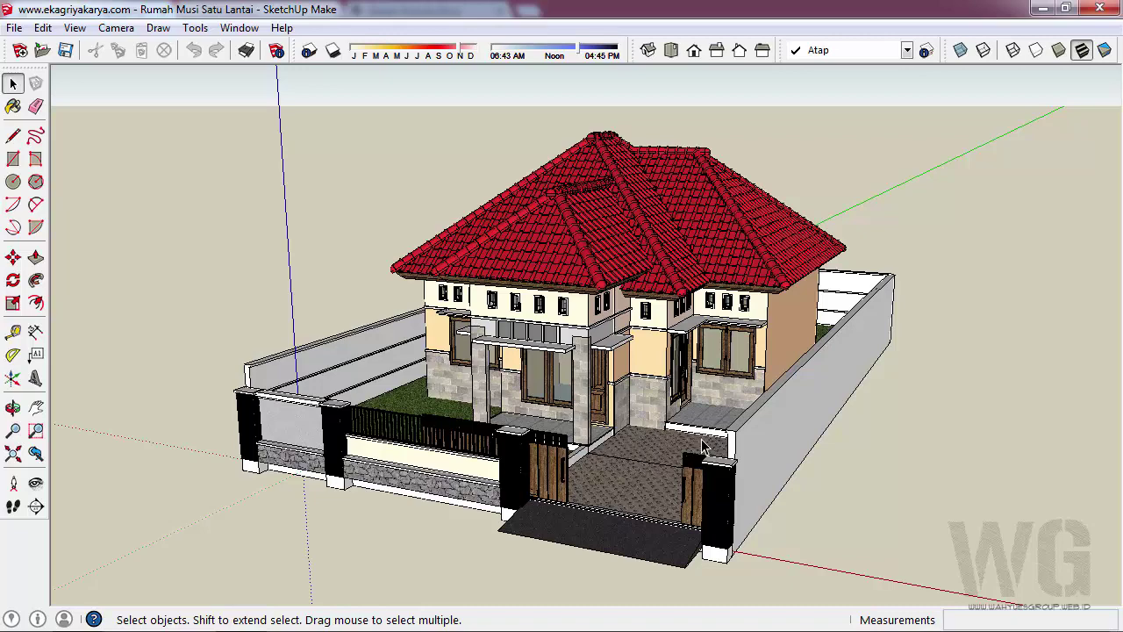
mouse_move(498, 411)
middle_mouse_down()
mouse_move(616, 377)
mouse_move(595, 340)
mouse_move(401, 256)
mouse_move(598, 439)
middle_mouse_up()
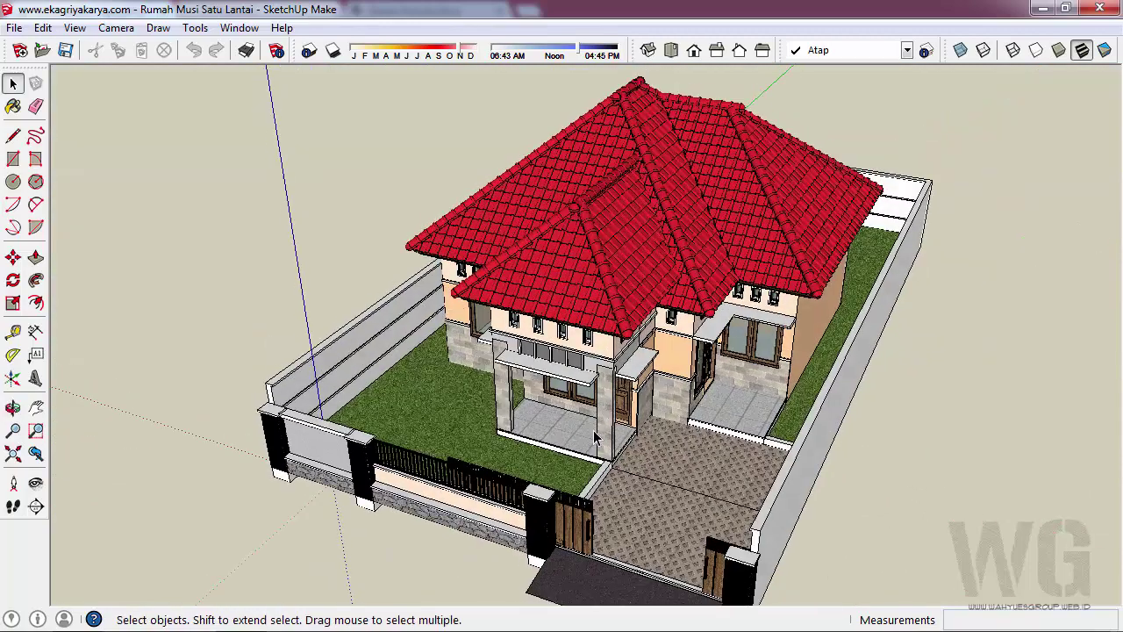
left_click(15, 409)
mouse_move(377, 334)
left_mouse_down()
mouse_move(425, 193)
mouse_move(572, 338)
left_mouse_up()
left_click_drag(894, 291, 763, 344)
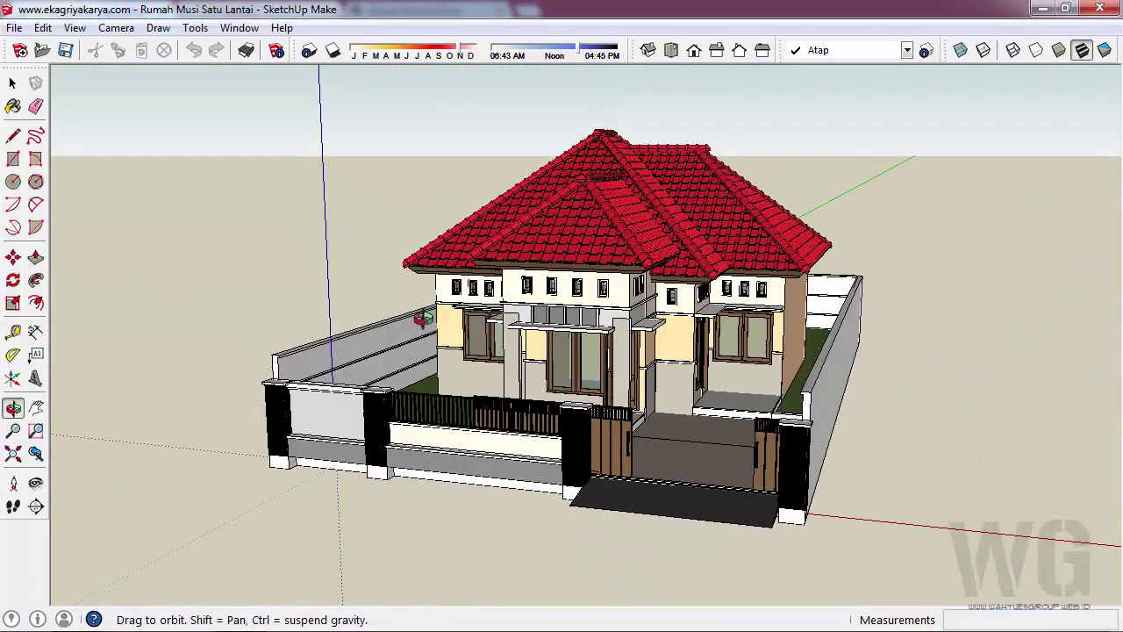
left_click(13, 82)
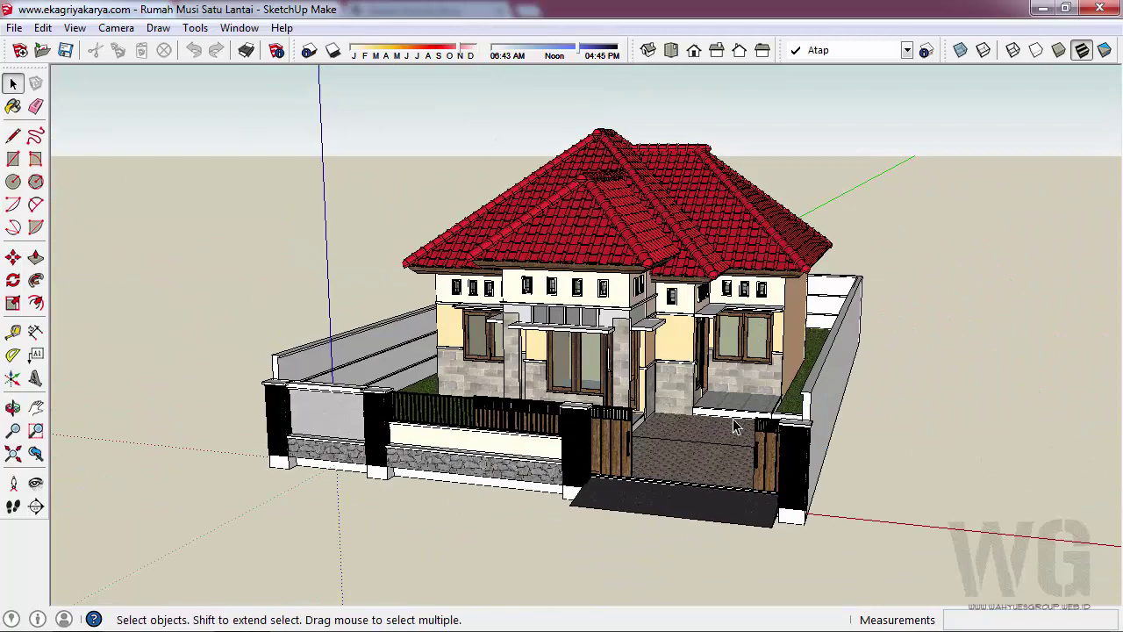
scroll(735, 427, "down", 3)
mouse_move(872, 394)
middle_mouse_down()
mouse_move(964, 245)
mouse_move(624, 379)
mouse_move(765, 381)
mouse_move(626, 410)
middle_mouse_up()
Pan the house across the window, then orbit to a tilted close-up of the porch and fence
scroll(627, 410, "up", 3)
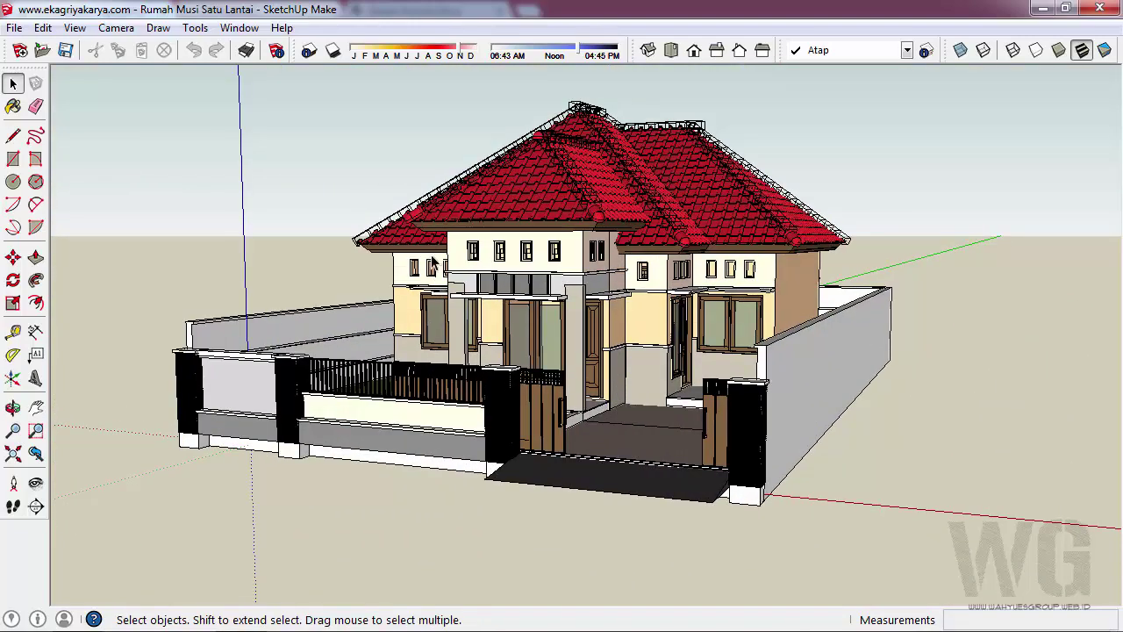
left_click(36, 409)
mouse_move(527, 324)
left_mouse_down()
mouse_move(1028, 298)
mouse_move(625, 303)
left_mouse_up()
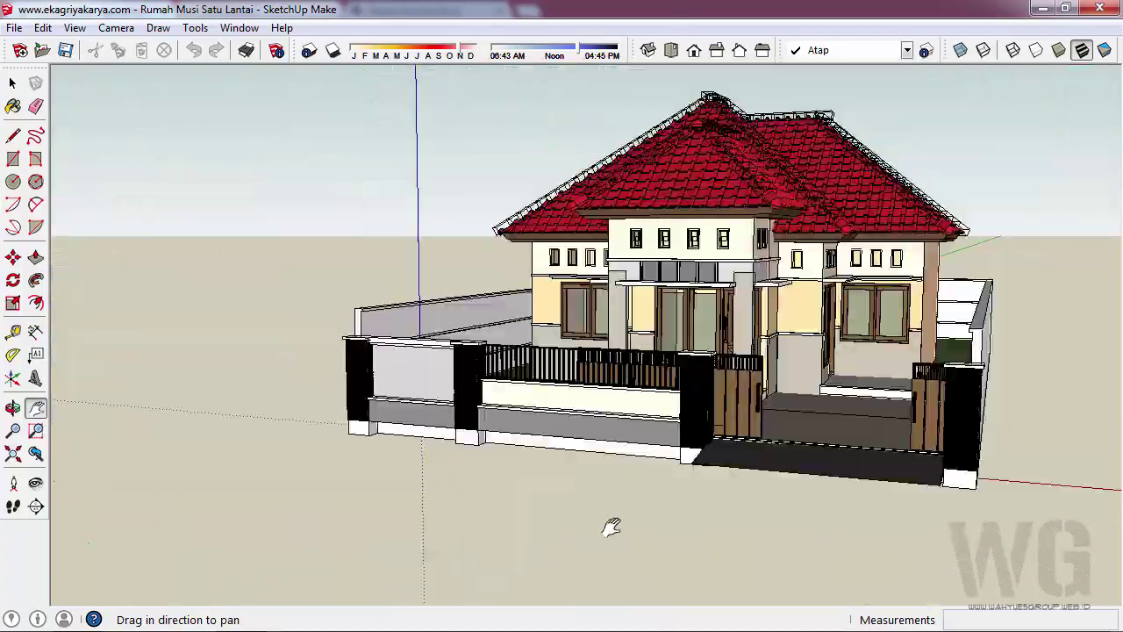
left_click_drag(610, 526, 641, 187)
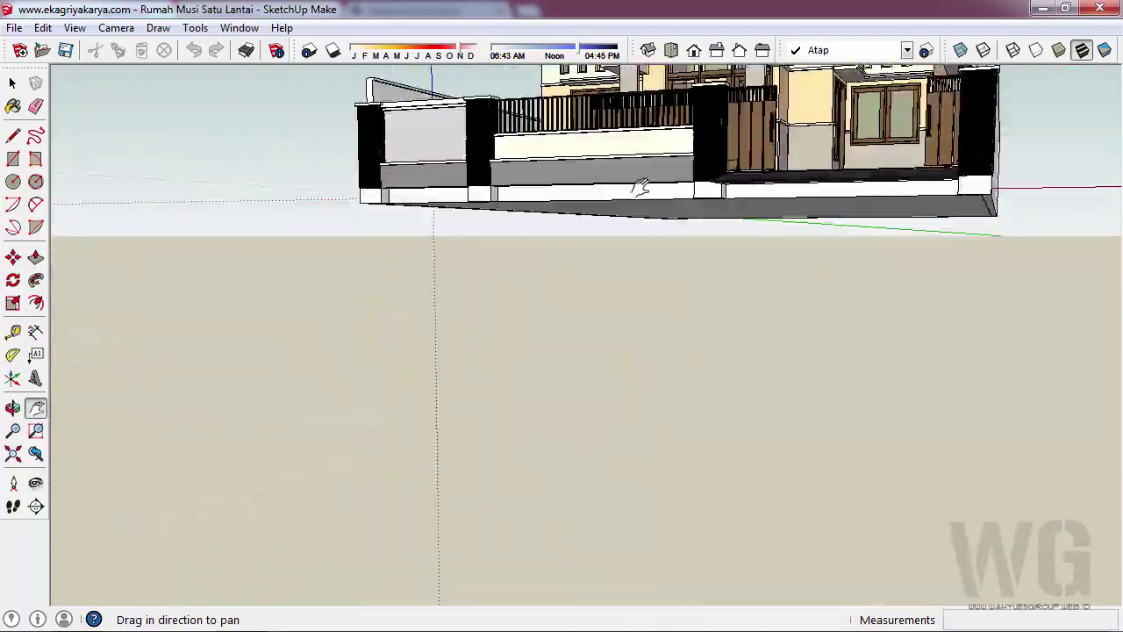
middle_click_drag(641, 187, 441, 267)
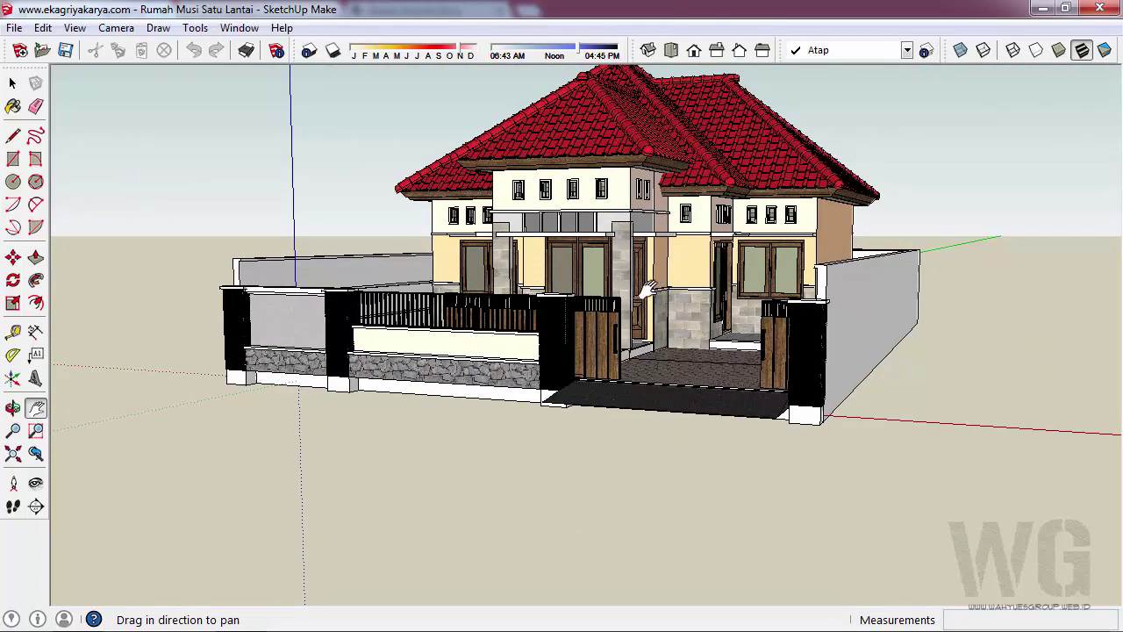
mouse_move(478, 393)
middle_mouse_down()
mouse_move(449, 144)
mouse_move(883, 406)
mouse_move(314, 240)
mouse_move(740, 175)
mouse_move(676, 202)
mouse_move(941, 203)
mouse_move(612, 360)
middle_mouse_up()
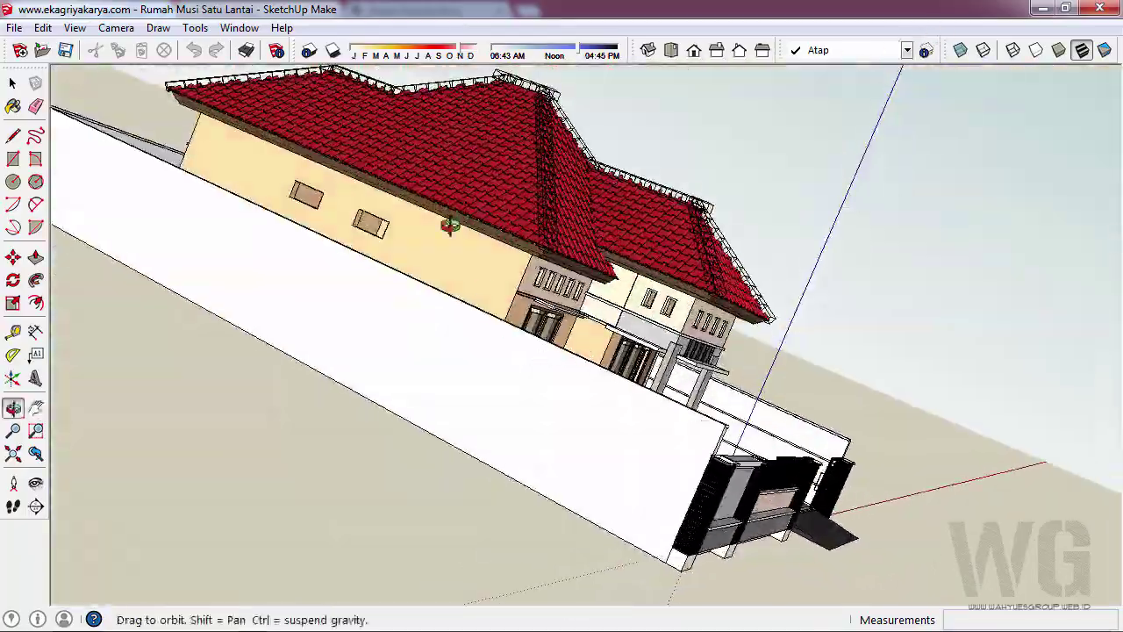
Orbit to an oblique front-left view and fit the whole model with Zoom Extents
mouse_move(612, 361)
middle_mouse_down()
mouse_move(234, 96)
mouse_move(631, 353)
mouse_move(690, 477)
mouse_move(664, 381)
mouse_move(343, 325)
mouse_move(845, 265)
mouse_move(868, 287)
mouse_move(901, 264)
mouse_move(790, 245)
mouse_move(571, 169)
mouse_move(345, 281)
middle_mouse_up()
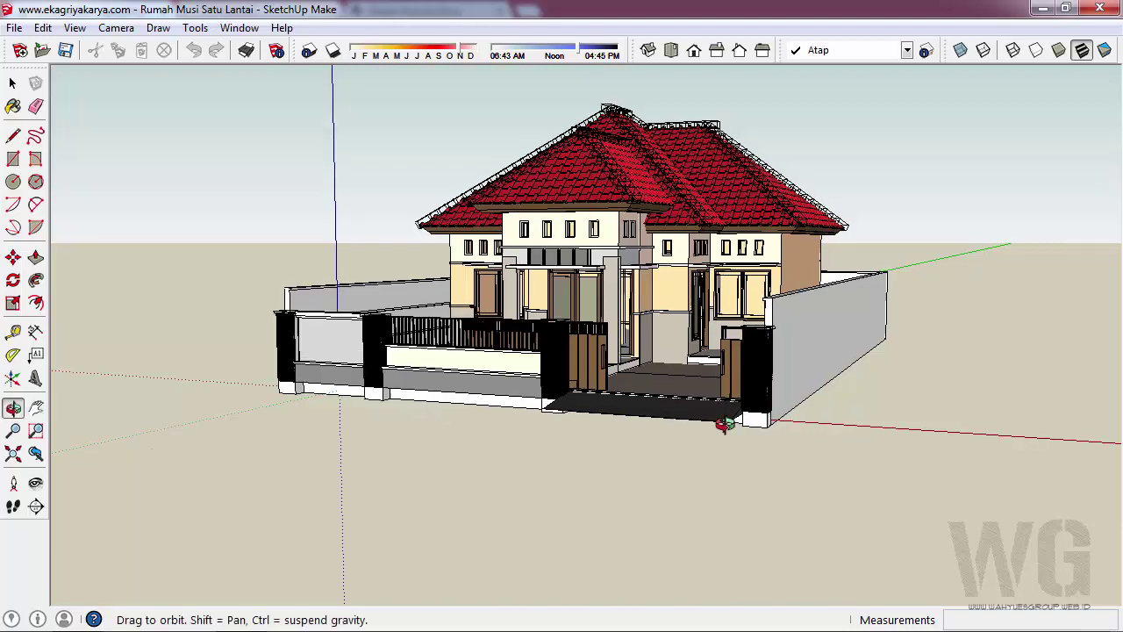
middle_click_drag(434, 417, 534, 363)
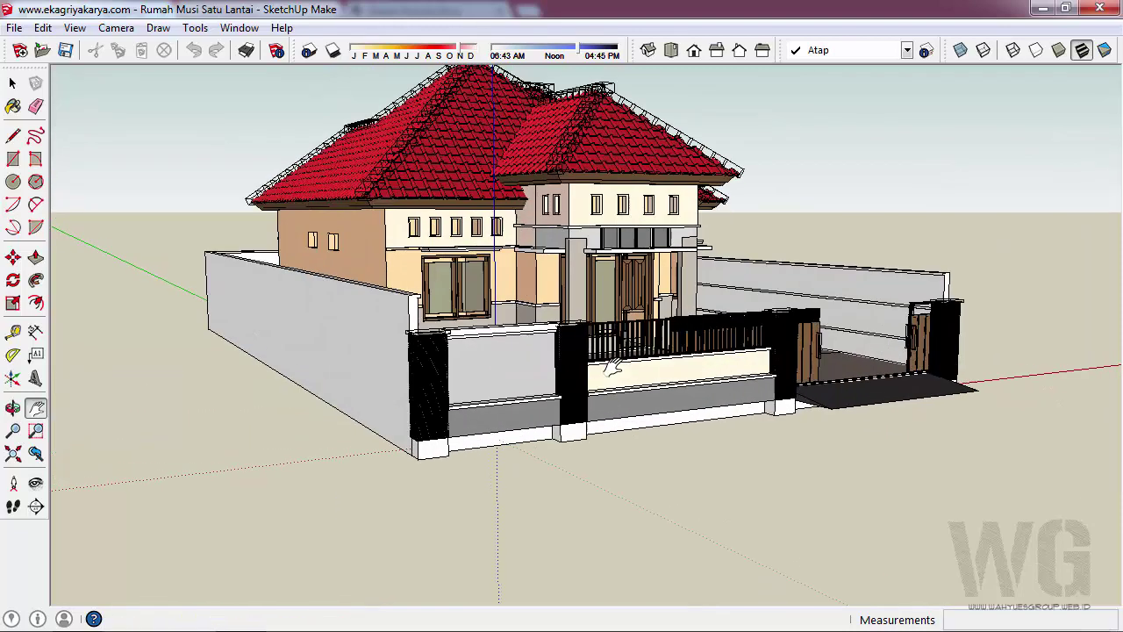
left_click(12, 455)
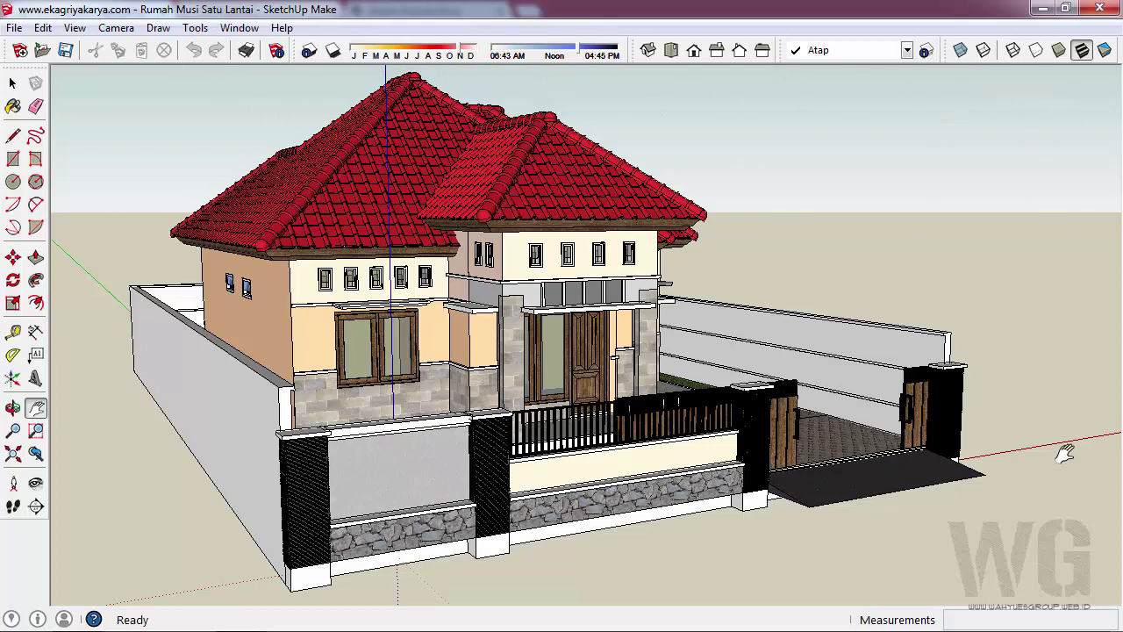
left_click(35, 431)
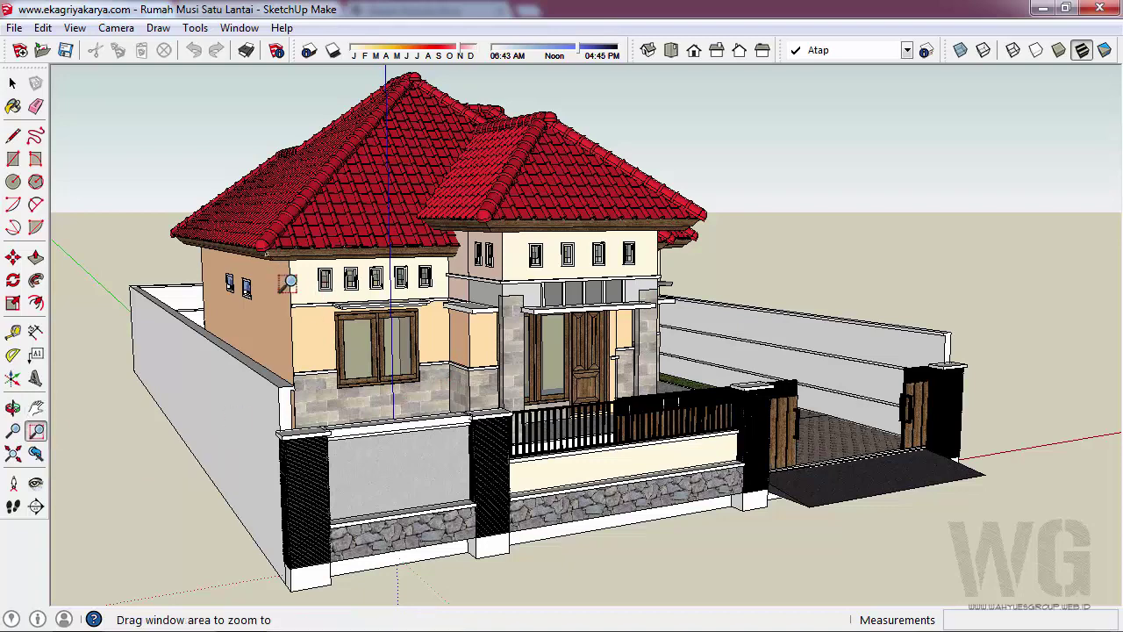
left_click_drag(265, 253, 479, 419)
key("space")
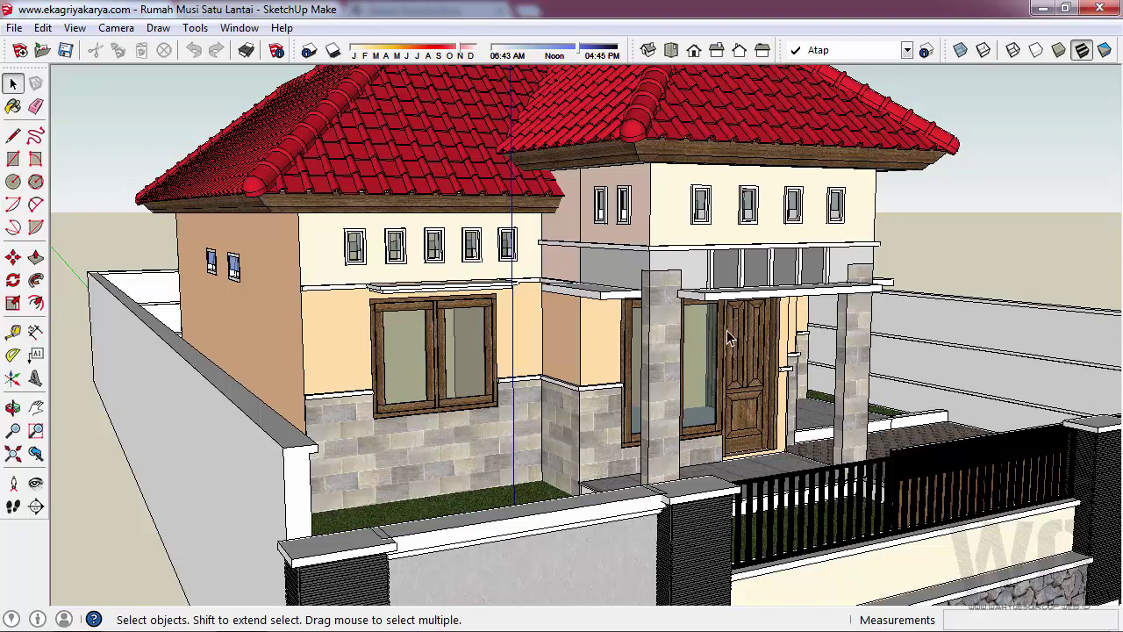
left_click(35, 431)
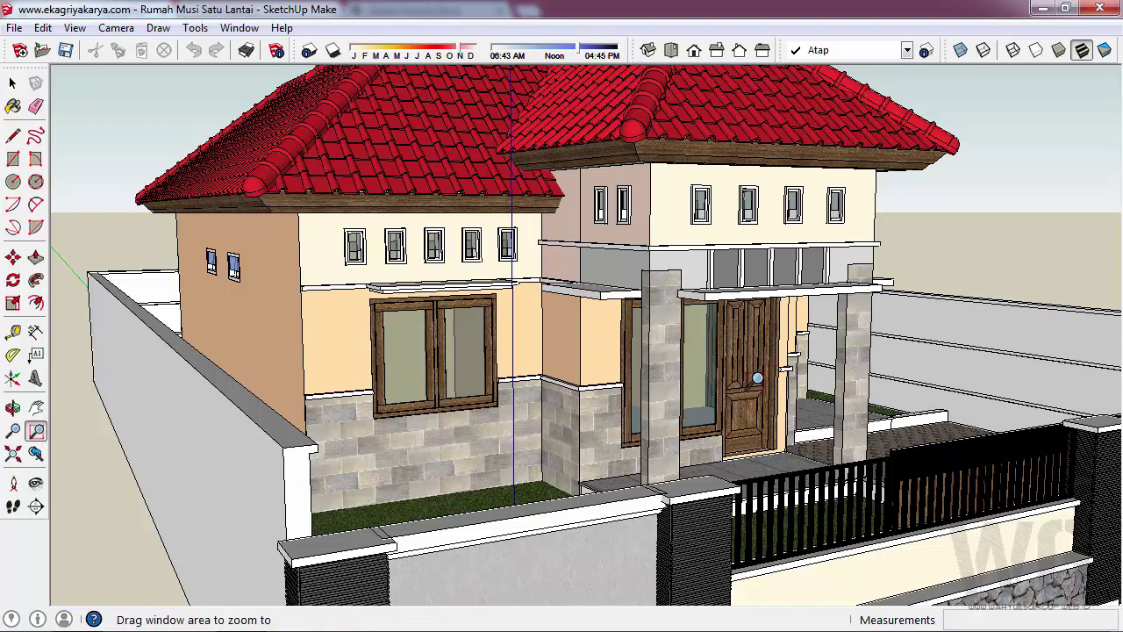
key("space")
scroll(755, 381, "up", 3)
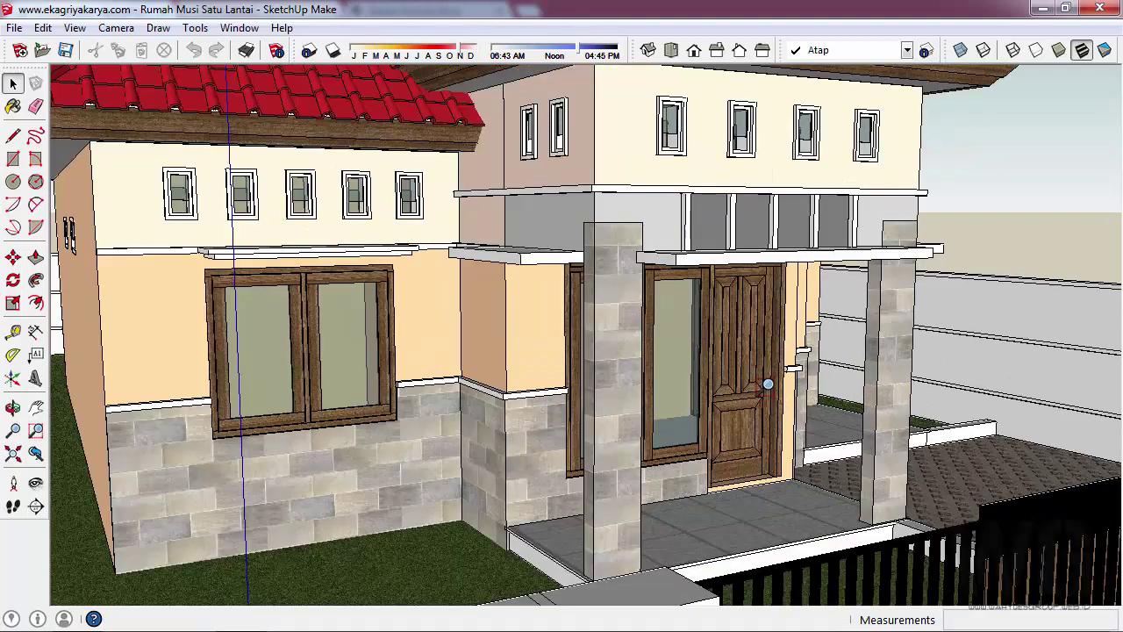
left_click(37, 454)
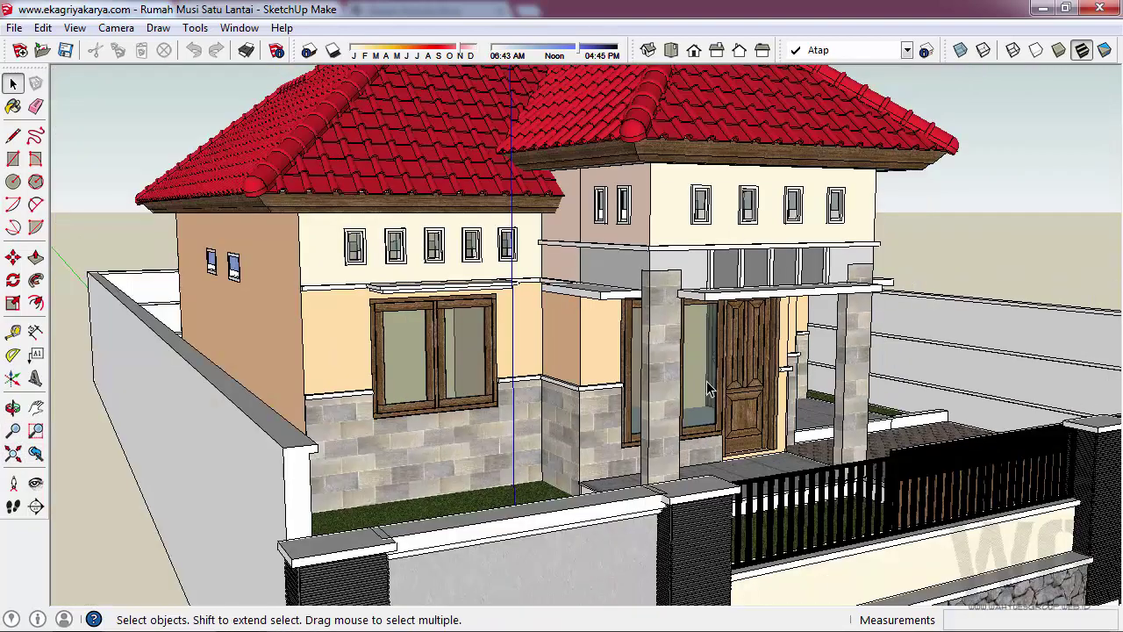
left_click(13, 454)
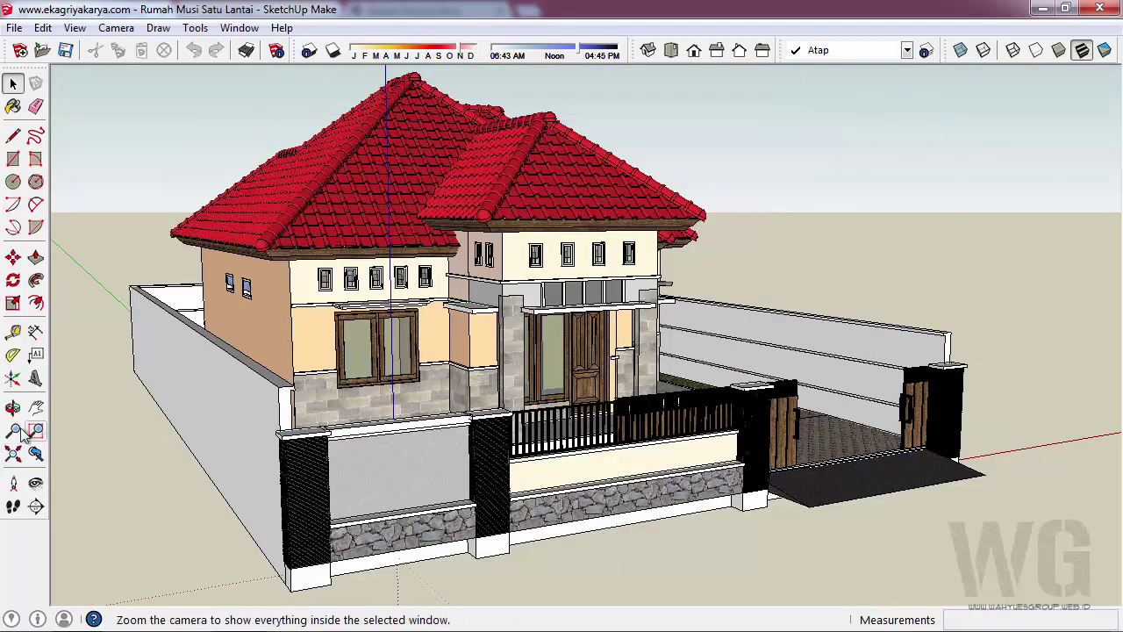
left_click(13, 430)
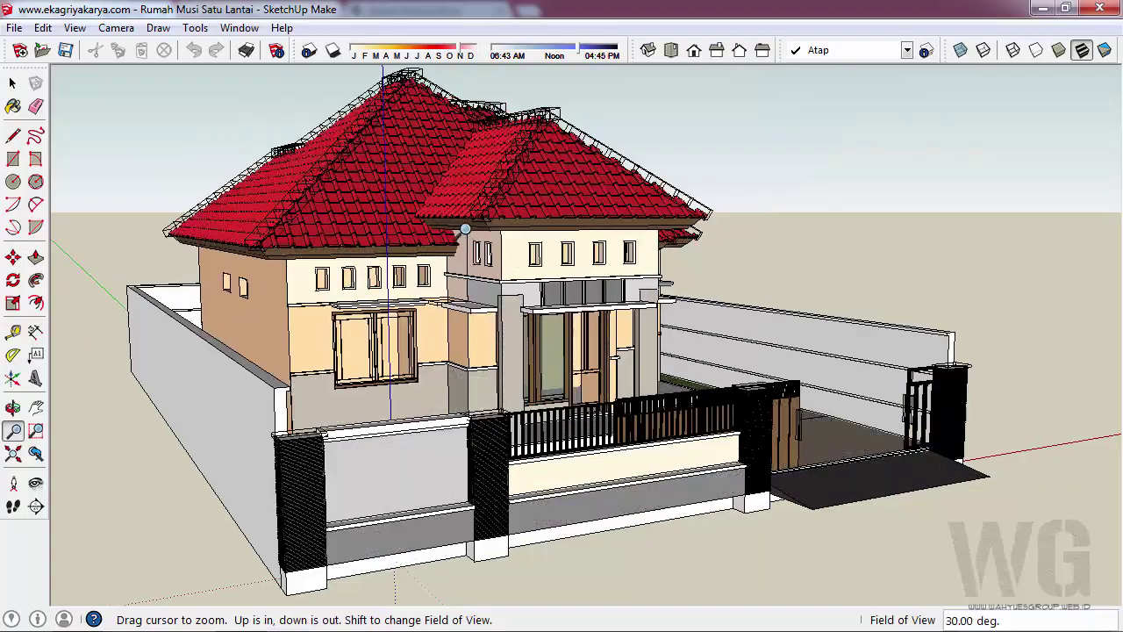
Zoom in on the front door, back out to the whole house, and open the Camera menu
mouse_move(605, 333)
left_mouse_down()
mouse_move(399, 149)
mouse_move(684, 494)
mouse_move(590, 321)
left_mouse_up()
scroll(562, 375, "up", 4)
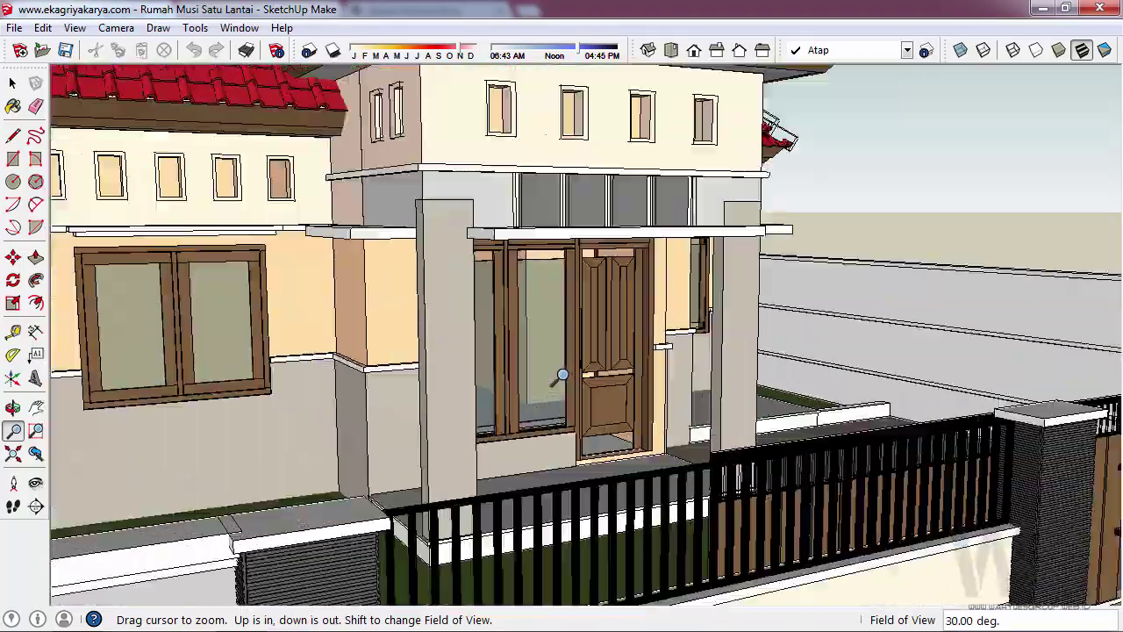
scroll(563, 376, "up", 1)
scroll(563, 375, "down", 3)
scroll(562, 376, "down", 3)
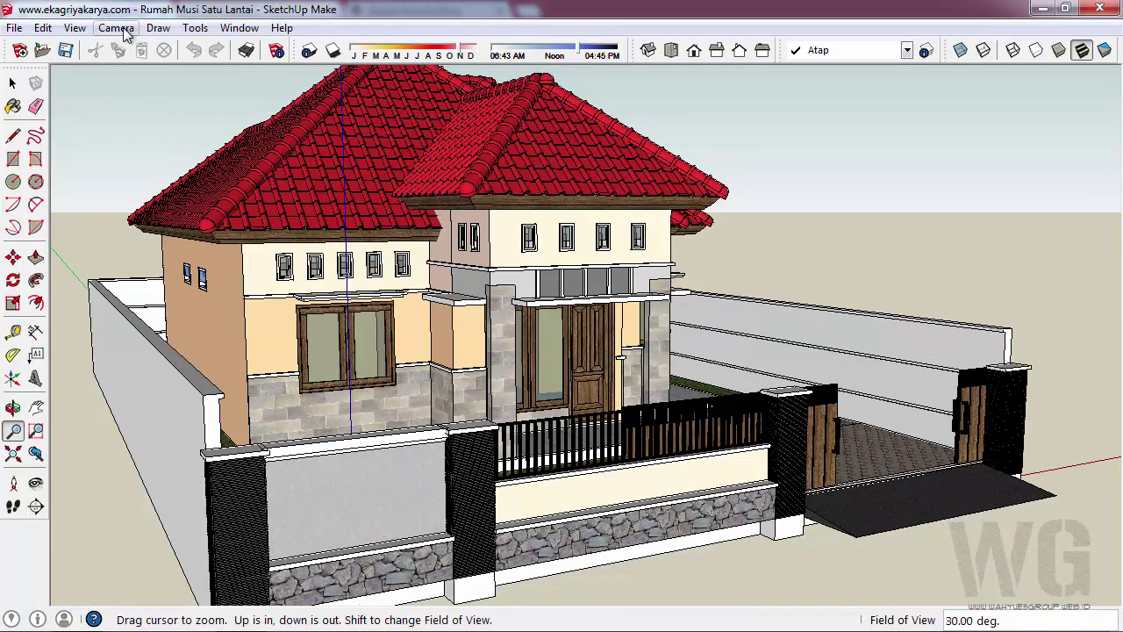
left_click(115, 28)
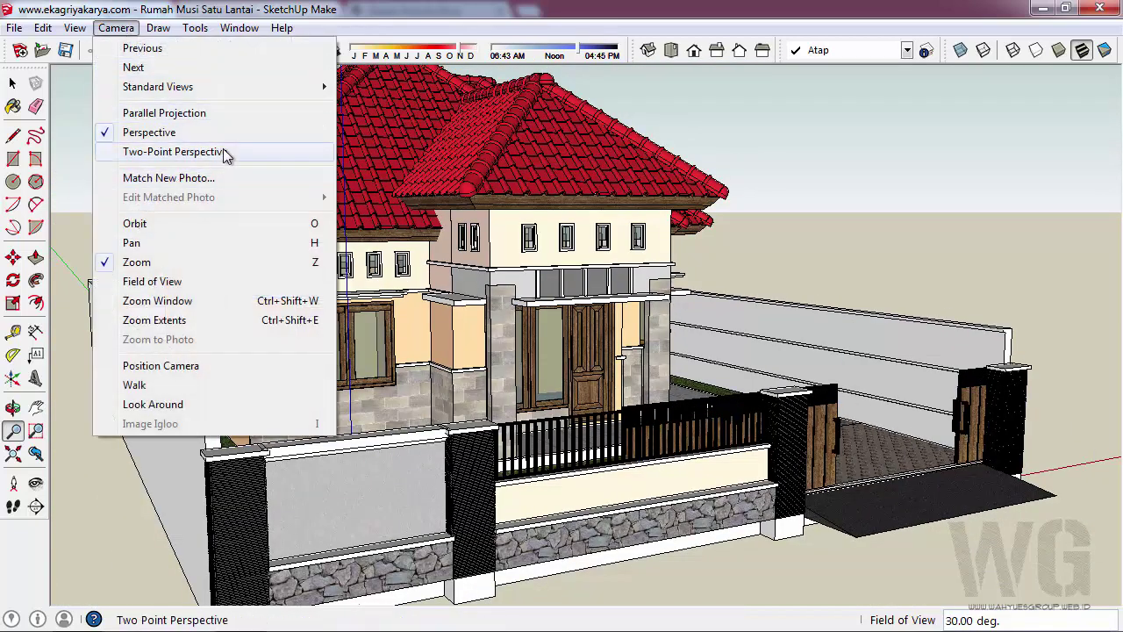
Set the camera field of view to 60 degrees and orbit so the front fence is in the foreground
left_click(187, 282)
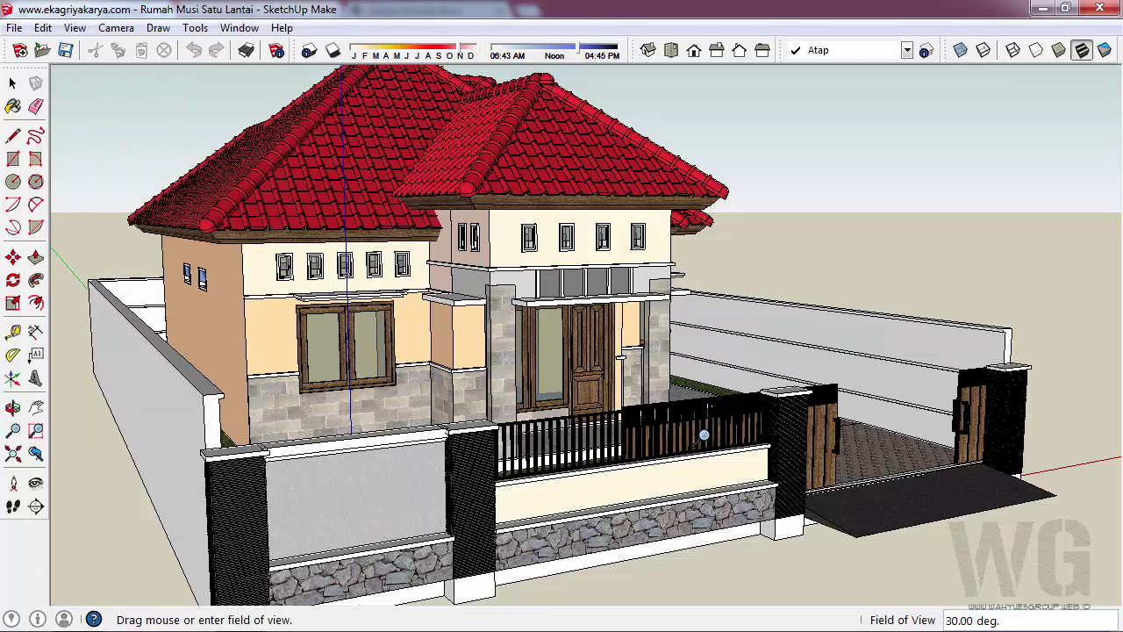
type("60")
key("Return")
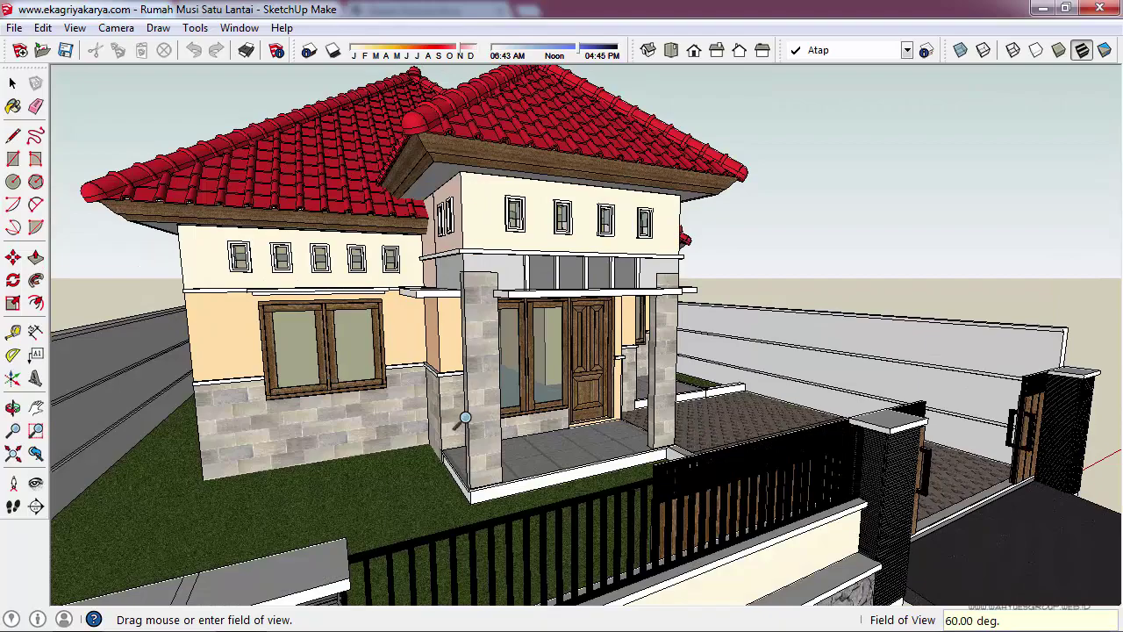
key("o")
left_click_drag(496, 364, 696, 412)
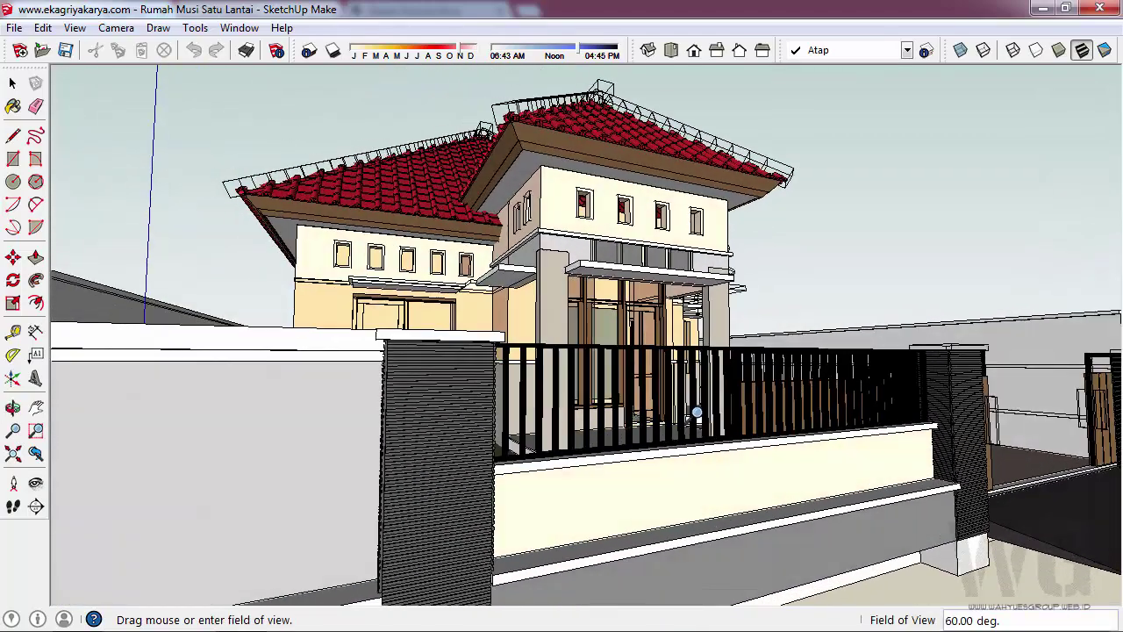
middle_click_drag(696, 412, 422, 286)
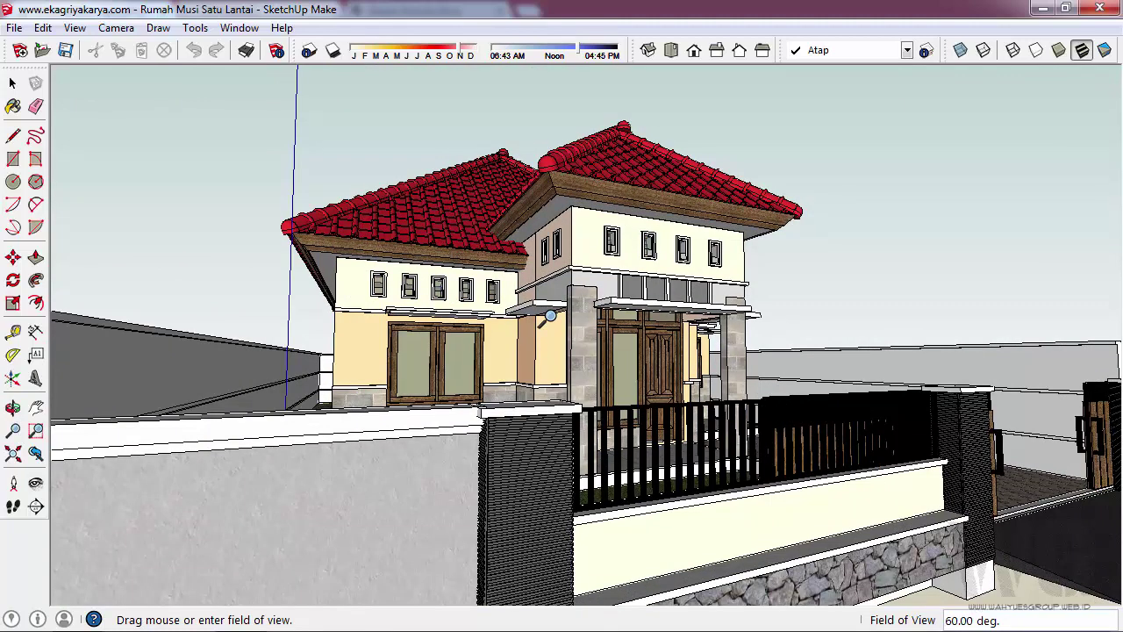
Try 50 and then 100 degree fields of view, orbiting to a front-facing view
type("50")
key("Return")
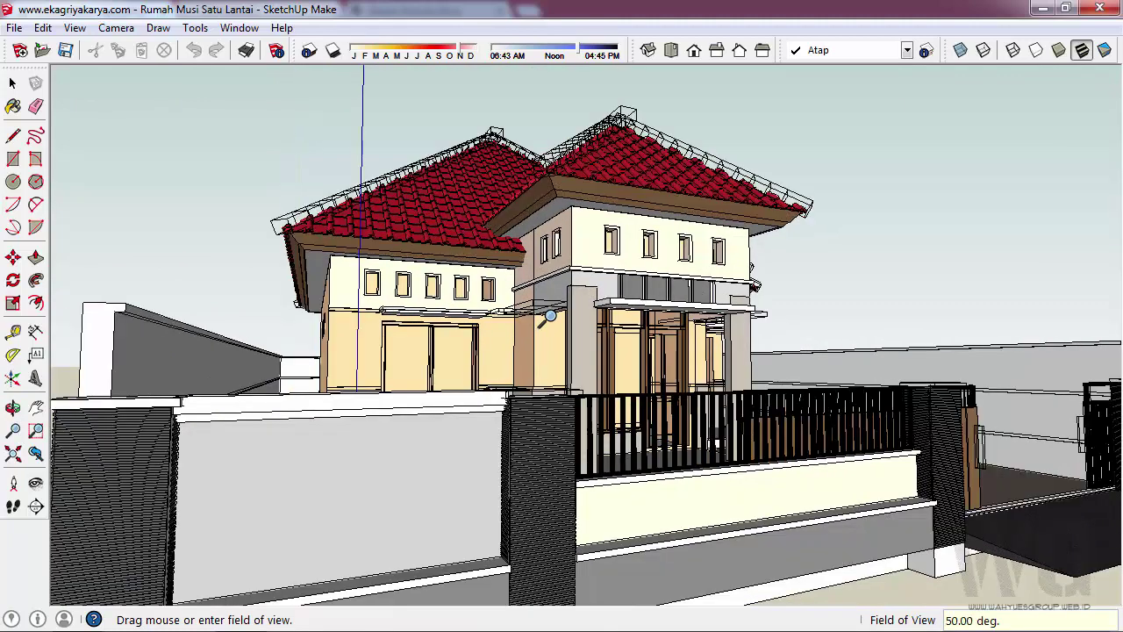
type("100")
key("Return")
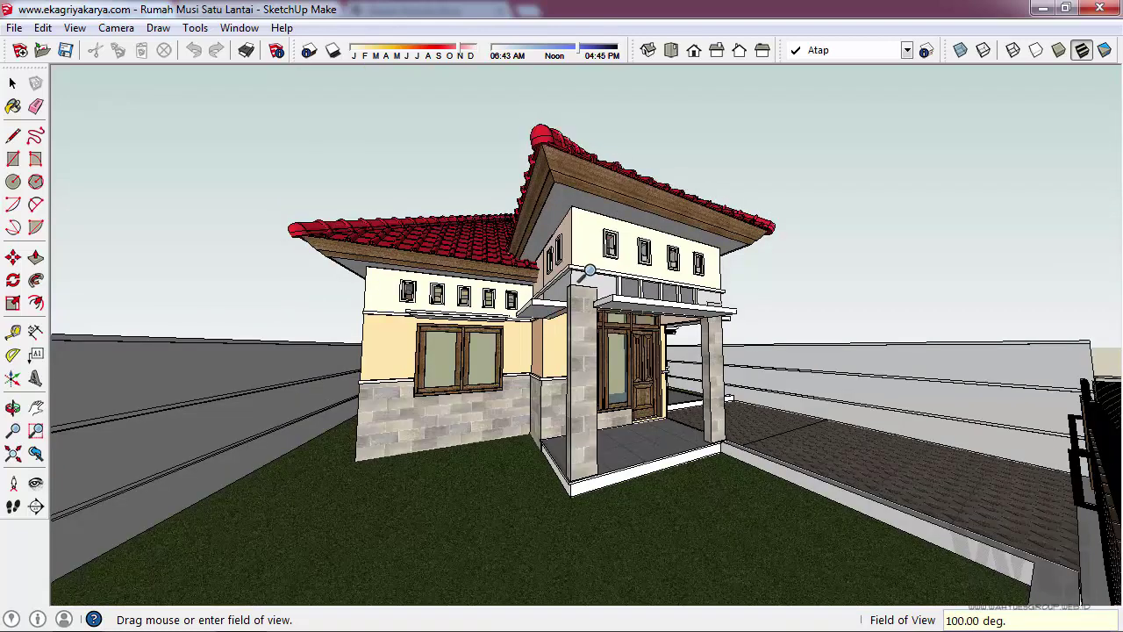
scroll(594, 275, "down", 10)
mouse_move(593, 275)
middle_mouse_down()
mouse_move(489, 348)
mouse_move(647, 285)
middle_mouse_up()
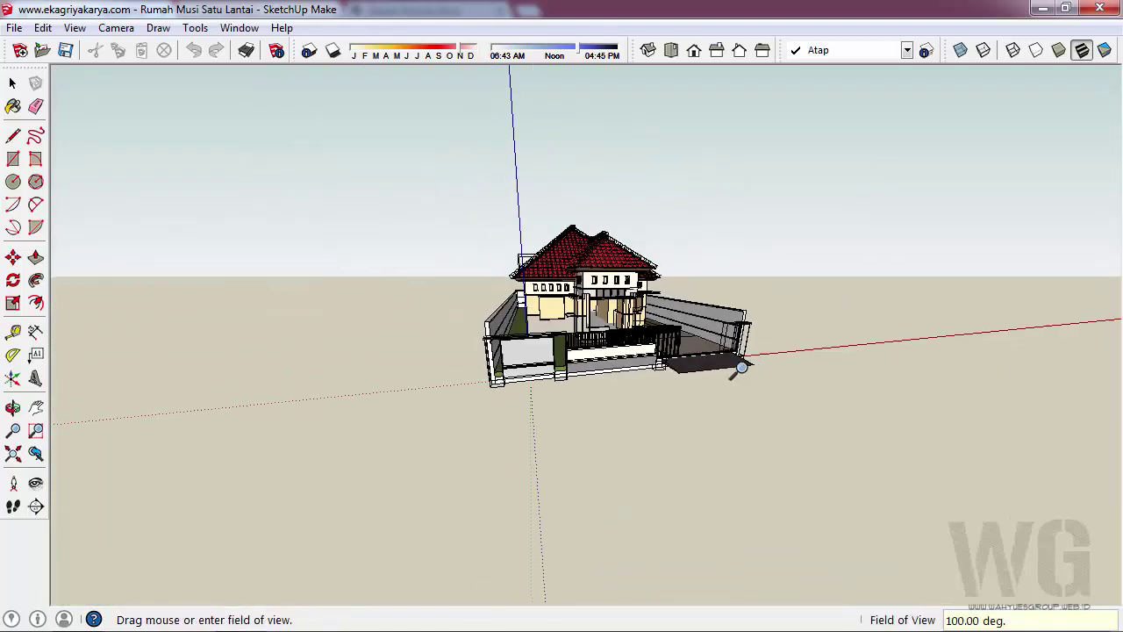
scroll(647, 285, "up", 3)
Set the field of view to 30 degrees and orbit down to a level front view
type("30")
key("Return")
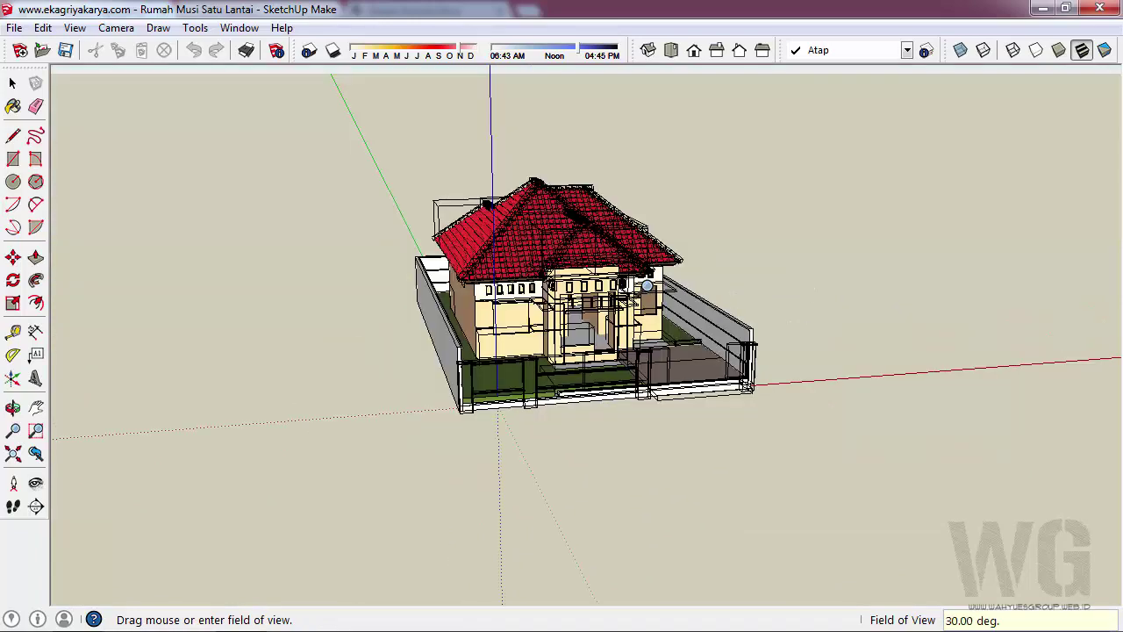
mouse_move(647, 285)
middle_mouse_down()
mouse_move(496, 240)
mouse_move(749, 410)
middle_mouse_up()
scroll(496, 239, "up", 3)
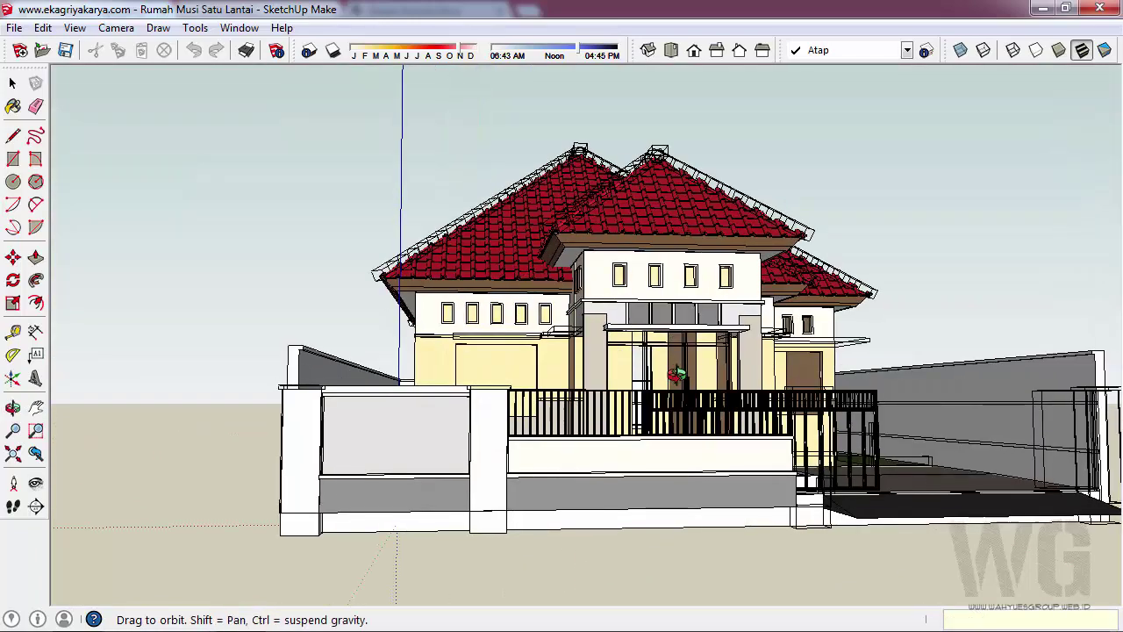
scroll(749, 409, "up", 3)
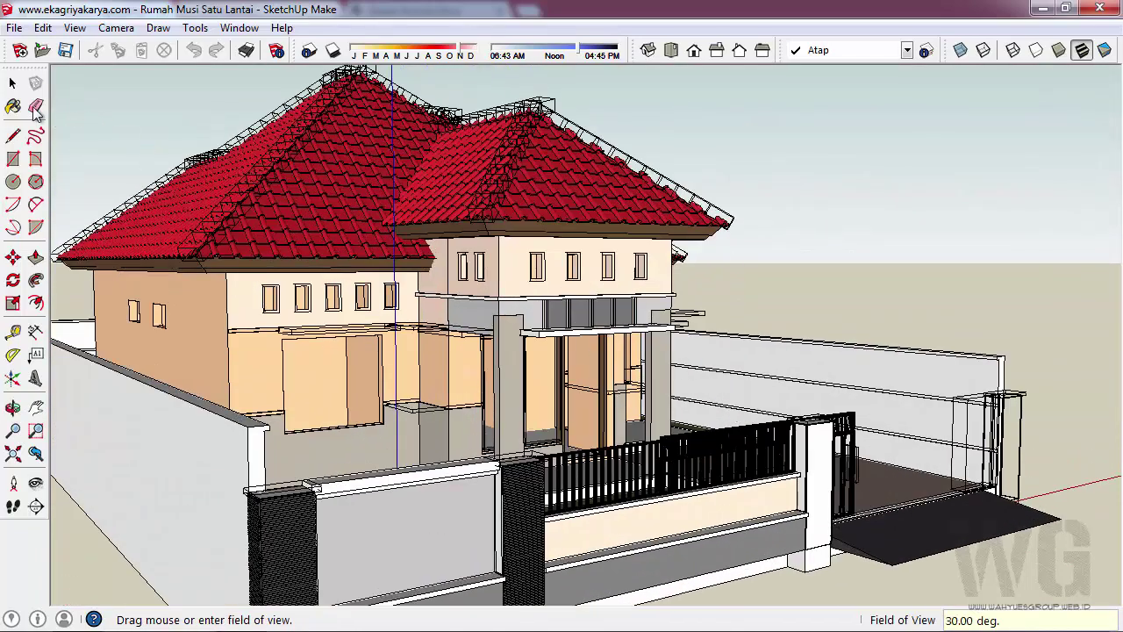
Switch to the Select tool and orbit and zoom out to view the whole house
left_click(13, 82)
middle_click_drag(748, 239, 693, 347)
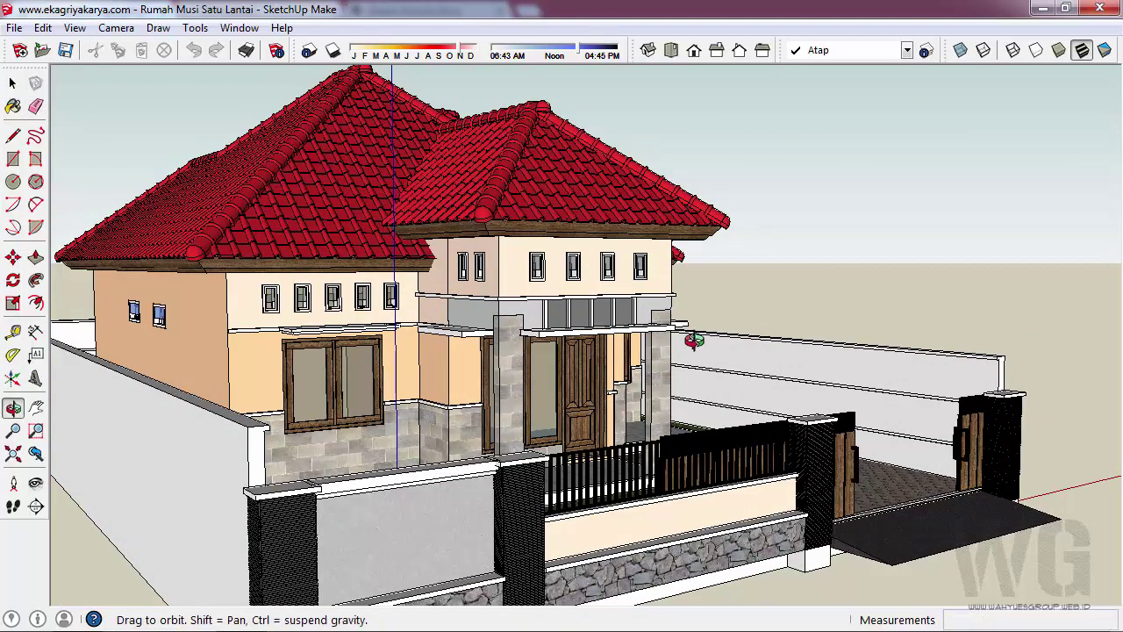
scroll(693, 347, "down", 5)
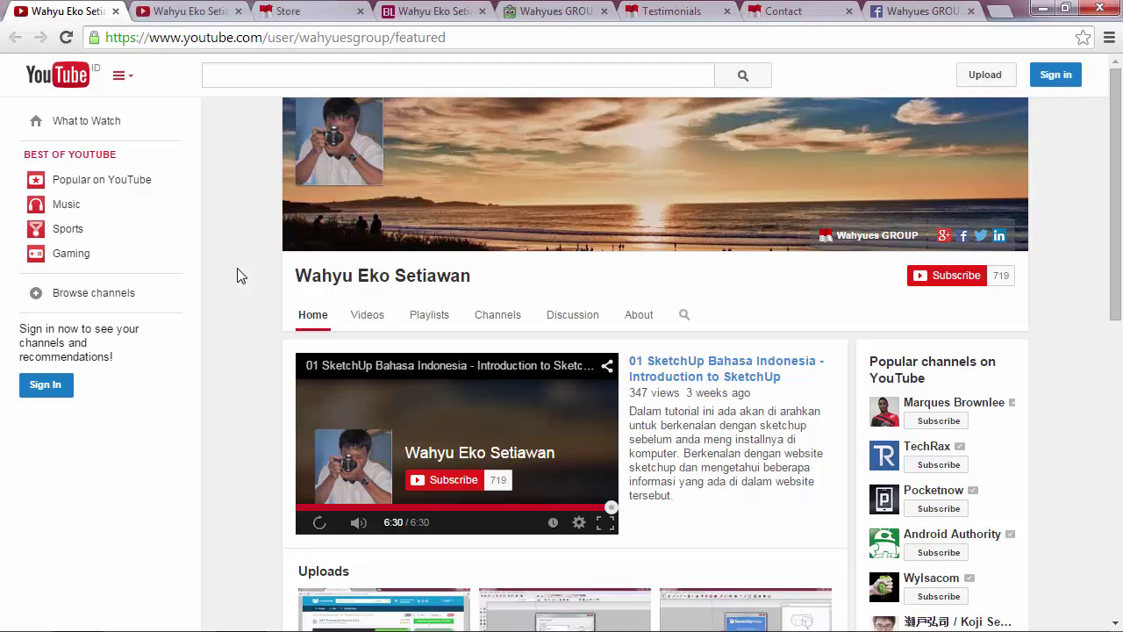
View the Store page, then the Bukalapak and Tokopedia Wahyues GROUP shop pages
left_click(312, 16)
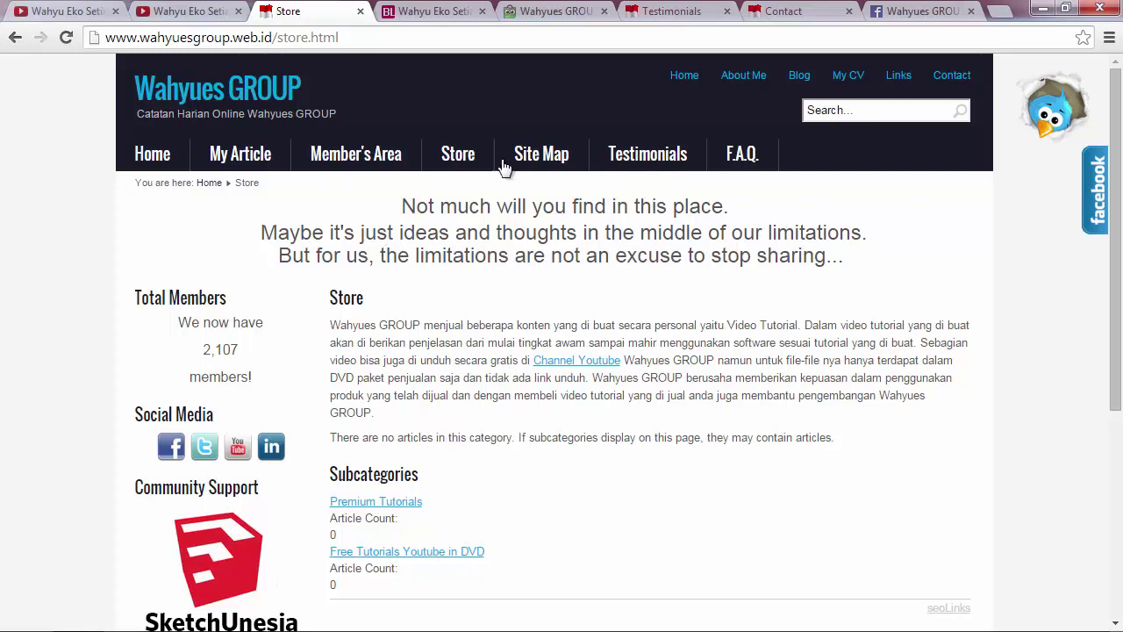
left_click(438, 12)
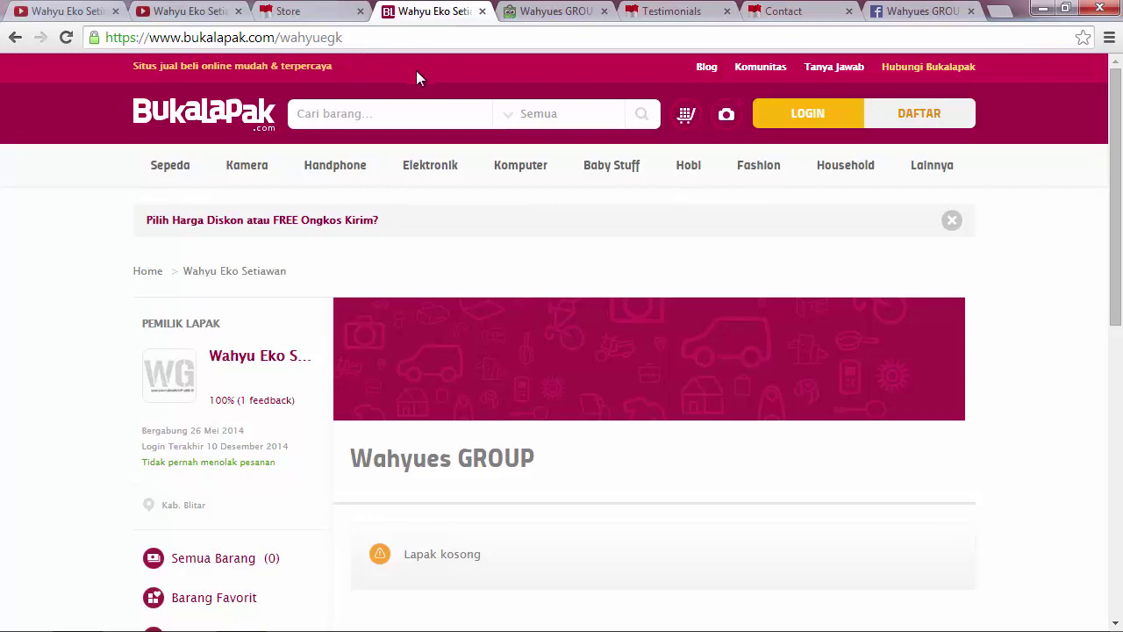
left_click(535, 12)
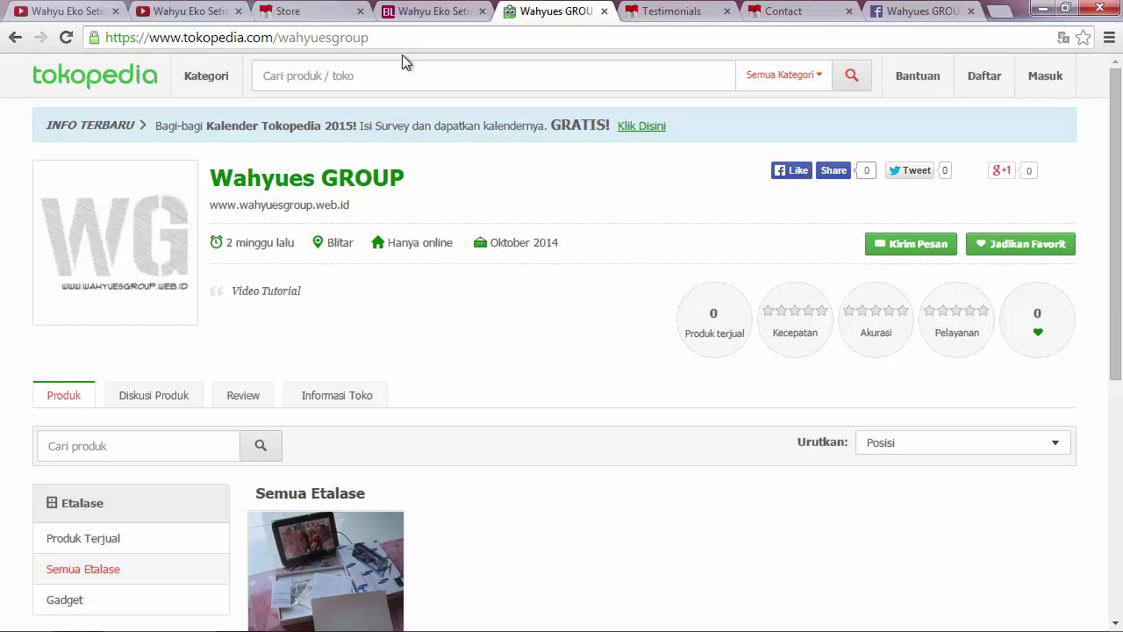
Browse the YouTube discussion, Facebook, Contact and Testimonials pages, then return to the YouTube channel
left_click(189, 12)
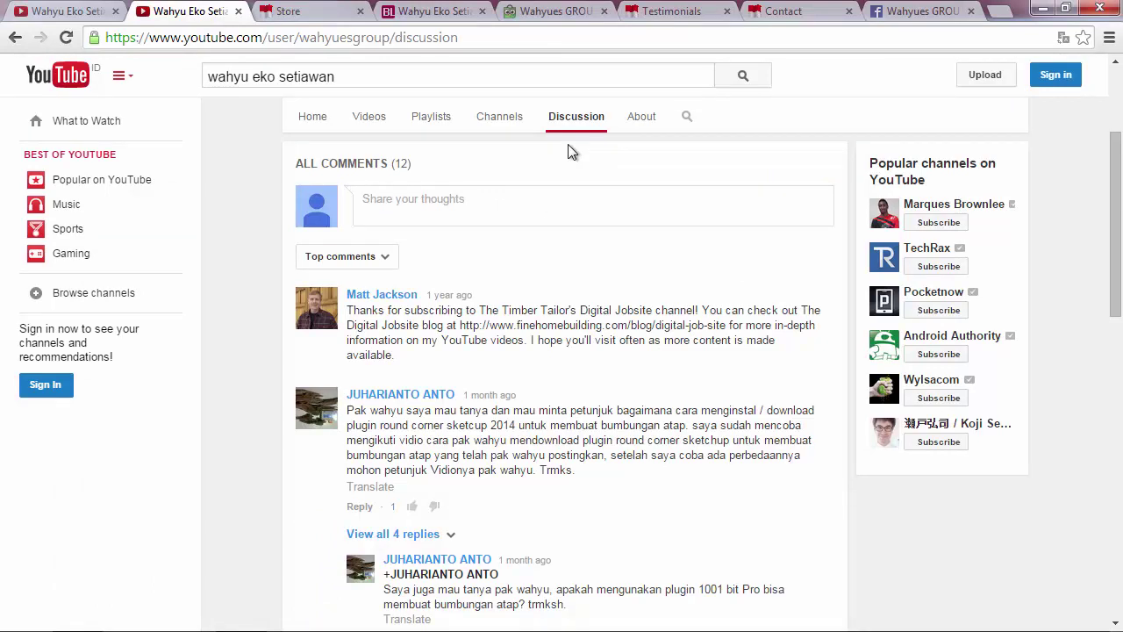
left_click(910, 18)
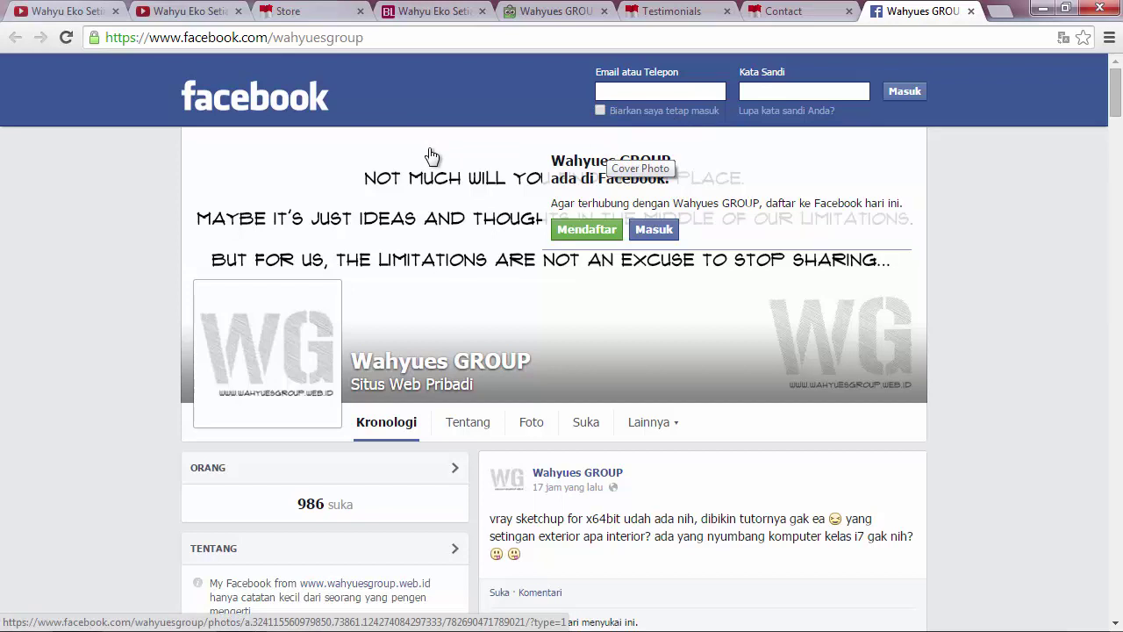
left_click(787, 16)
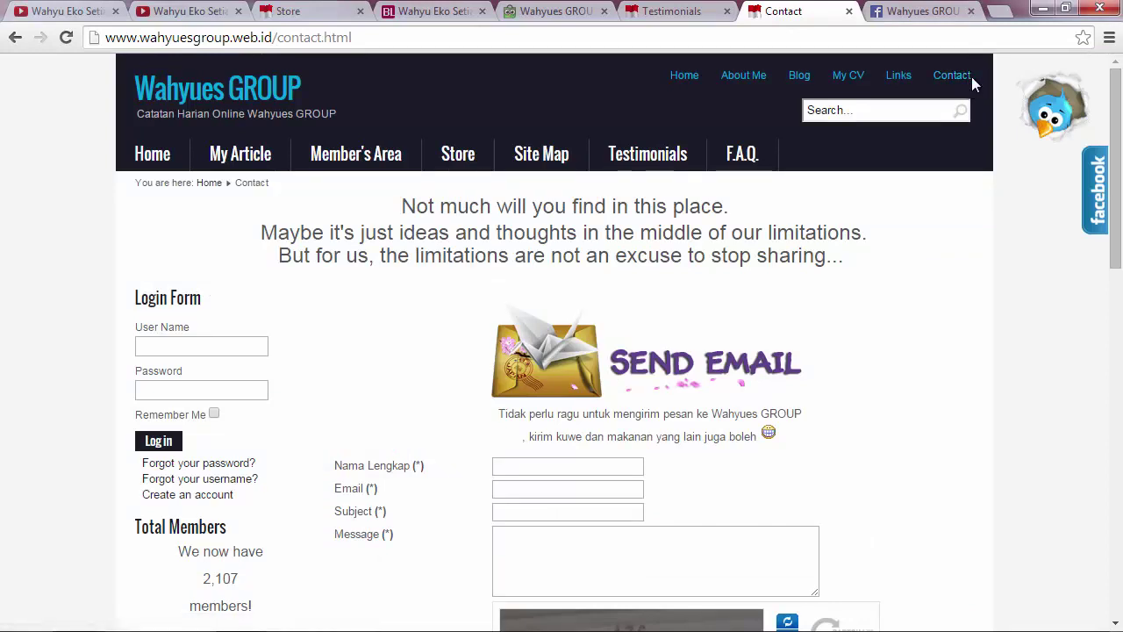
left_click(648, 14)
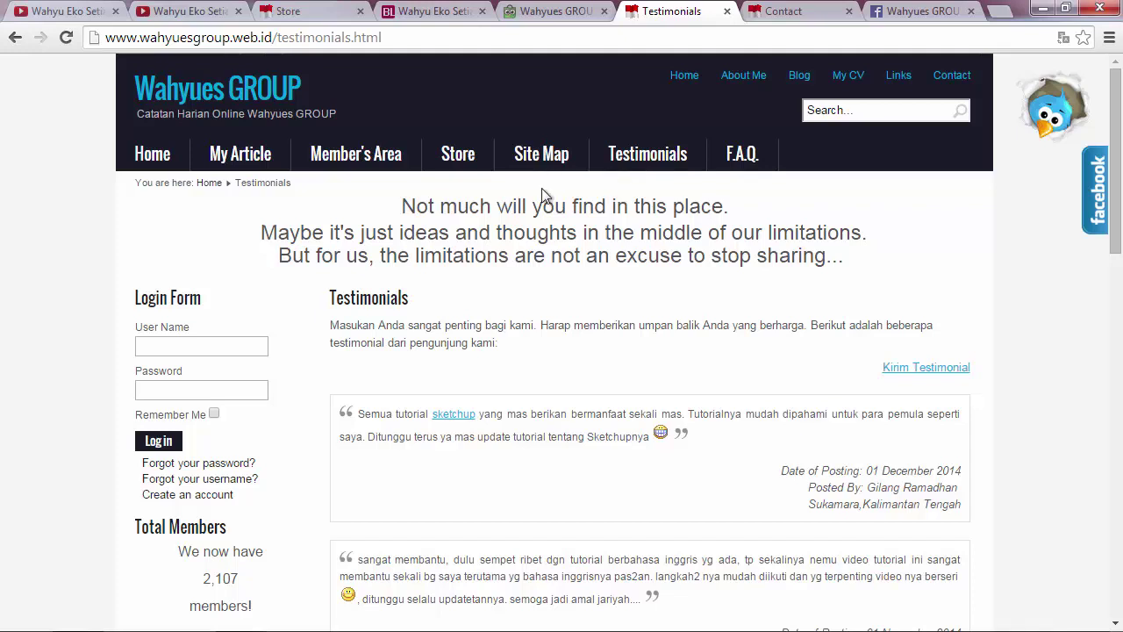
left_click(68, 11)
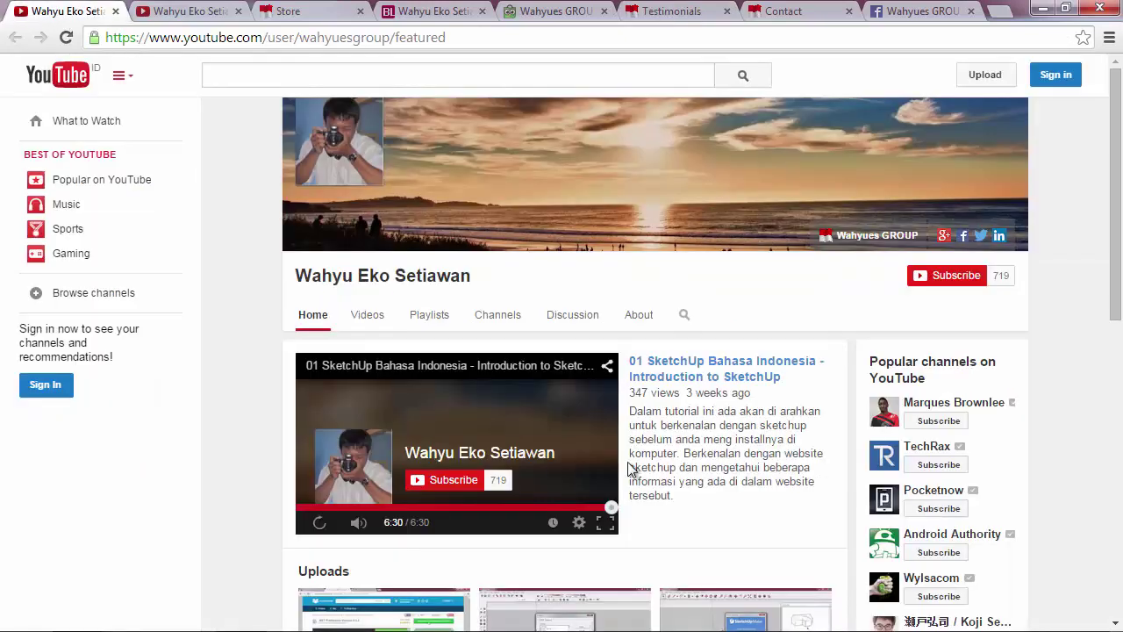